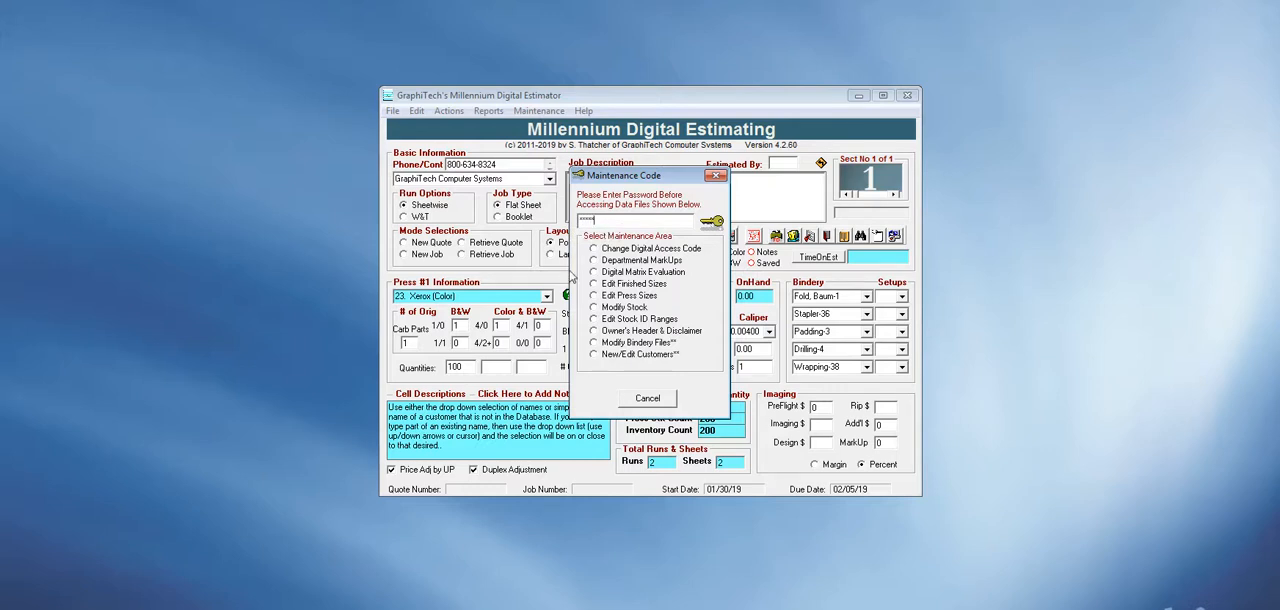
Open the Digital Matrix Evaluation and build a matrix with 0.10 in all four corners, calculating the remaining cells.
{"action": "left_click", "coordinate": [632, 274]}
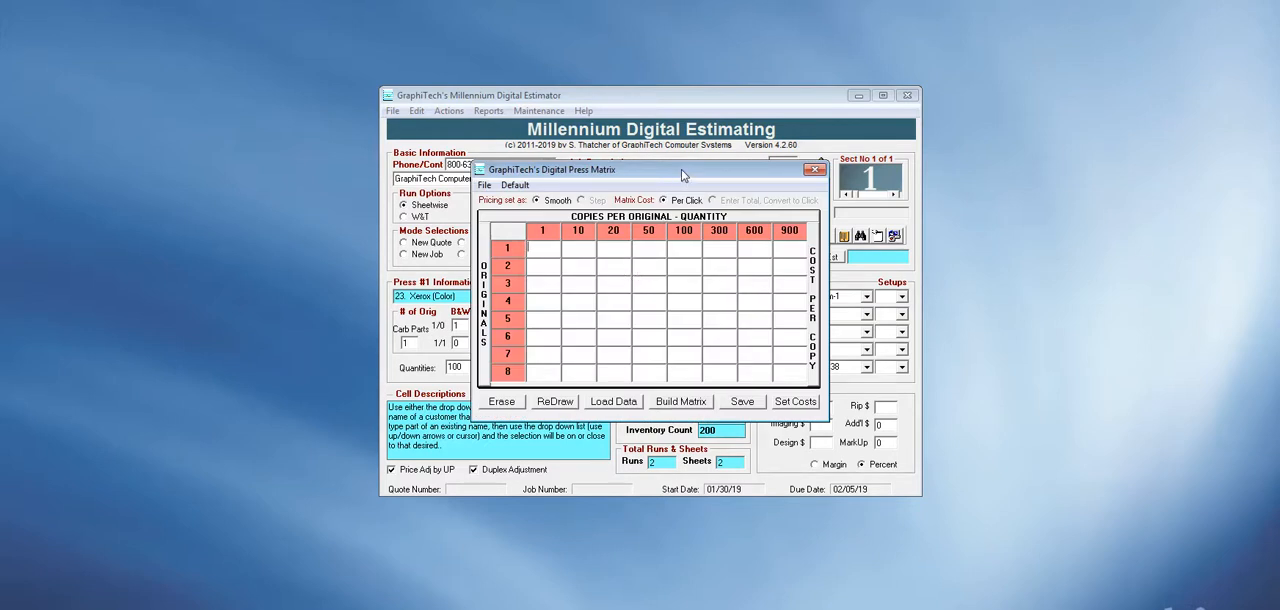
{"action": "left_click", "coordinate": [693, 403]}
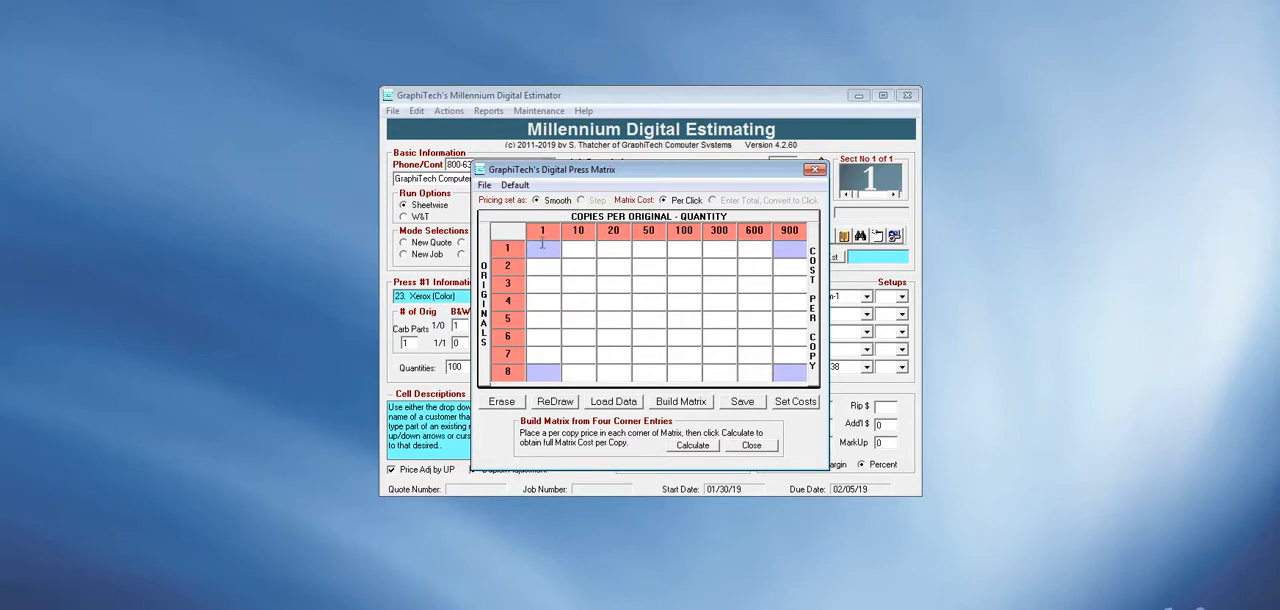
{"action": "type", "text": "0.100.10"}
{"action": "type", "text": "0.10"}
{"action": "type", "text": "0.10"}
{"action": "left_click", "coordinate": [680, 445]}
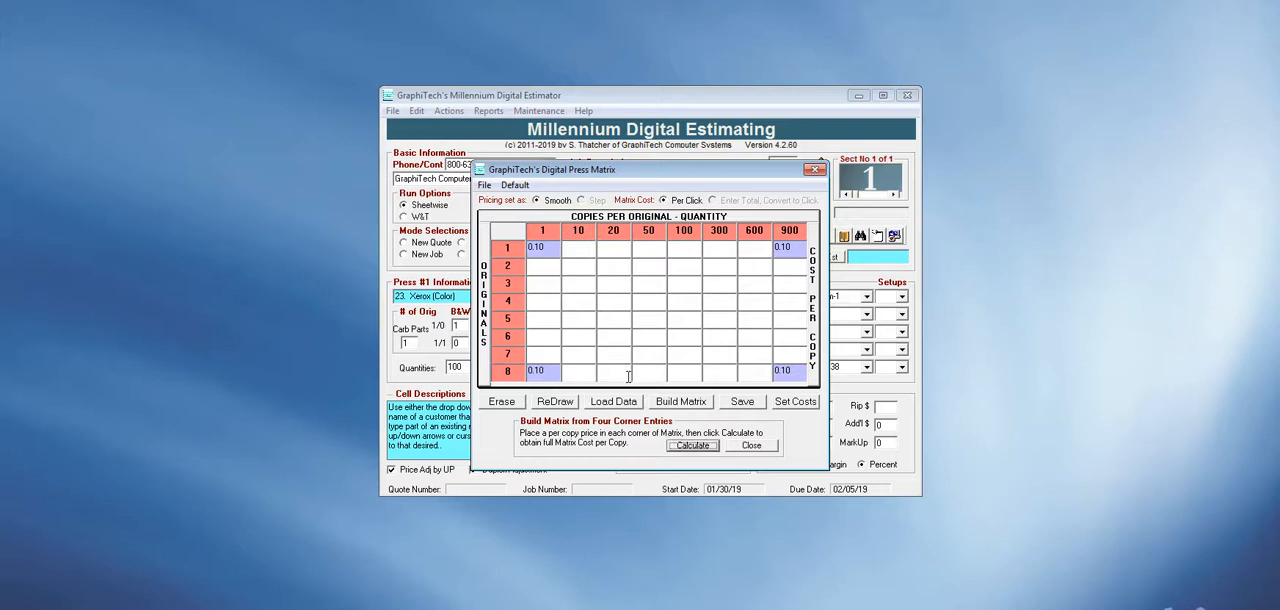
{"action": "left_click", "coordinate": [692, 452]}
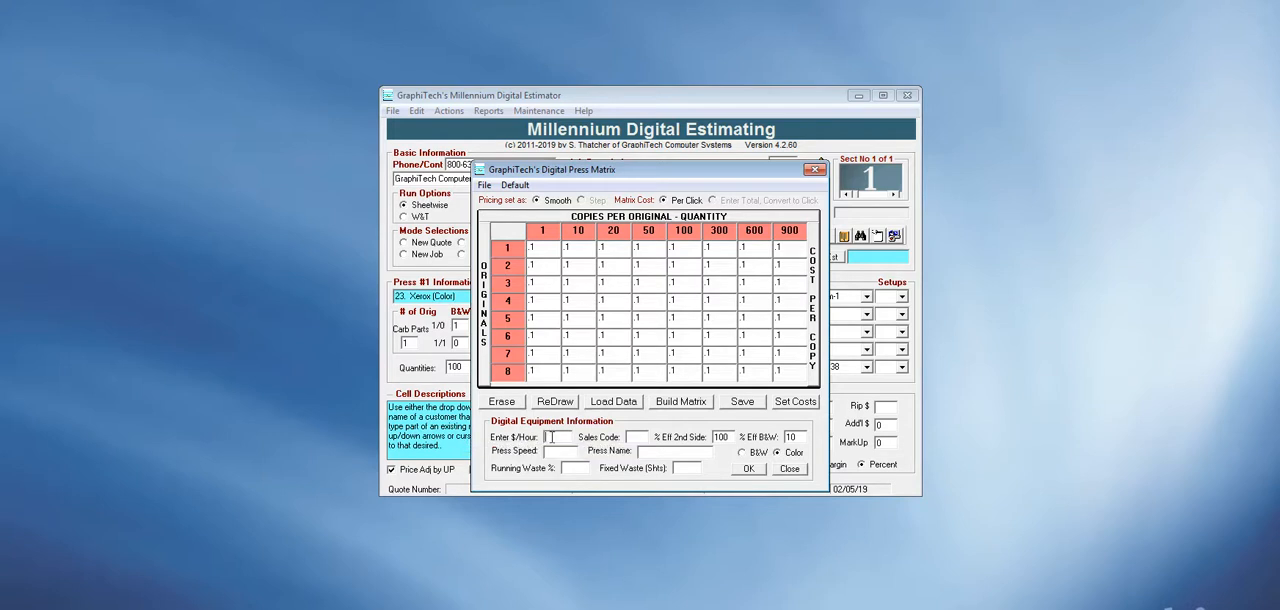
Set the press's hourly rate to 300, sales code to 100, % Eff B&W to 20 and press speed to 5000.
{"action": "type", "text": "30"}
{"action": "type", "text": "00"}
{"action": "key", "text": "BackSpace"}
{"action": "key", "text": "BackSpace"}
{"action": "type", "text": "20"}
{"action": "left_click", "coordinate": [556, 451]}
{"action": "type", "text": "5000"}
Name the press "Digital $0.10", save it as a color press and close the matrix.
{"action": "type", "text": "Dig"}
{"action": "type", "text": "i"}
{"action": "type", "text": "ta"}
{"action": "type", "text": "l $0"}
{"action": "type", "text": ".10"}
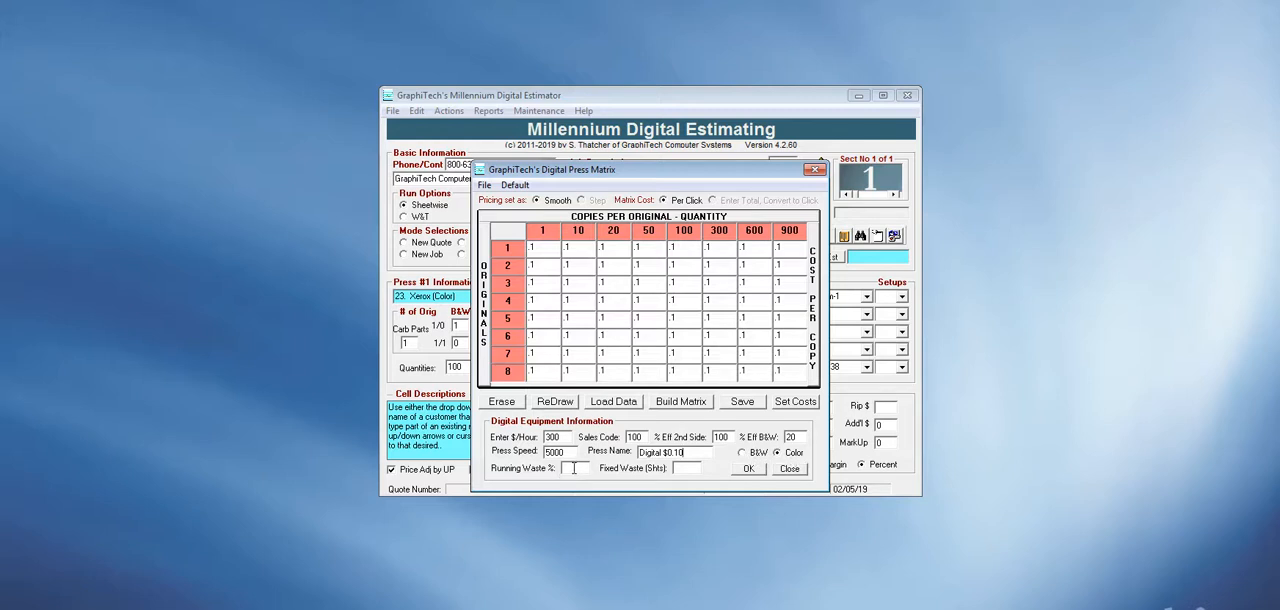
{"action": "left_click", "coordinate": [751, 469]}
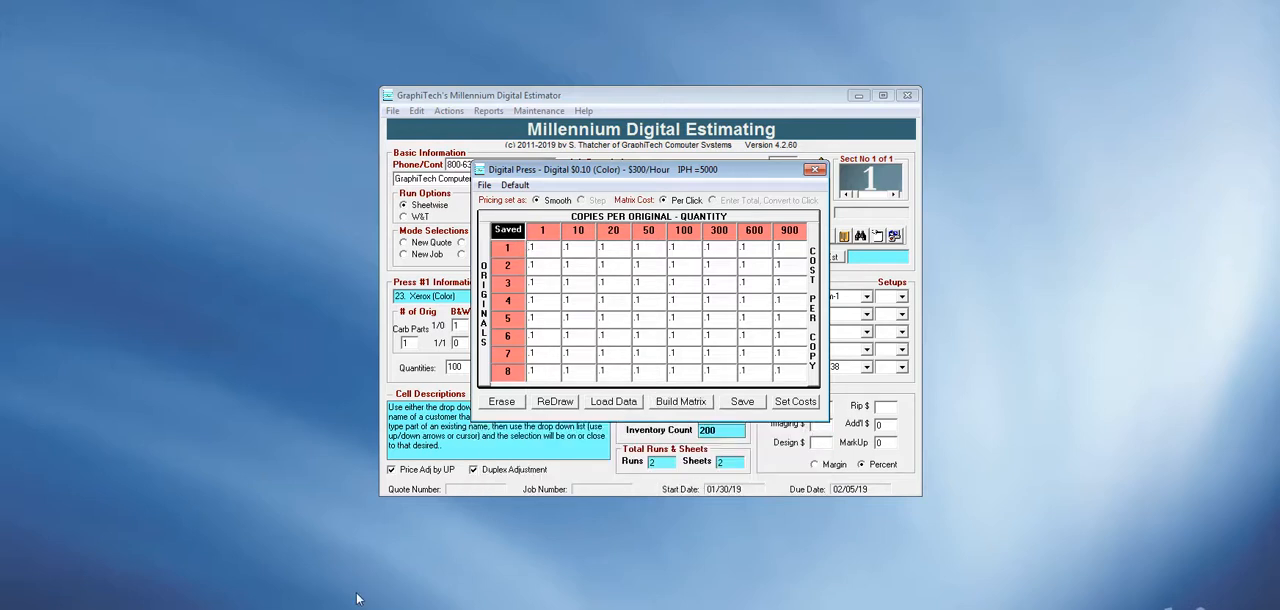
{"action": "left_click", "coordinate": [816, 170]}
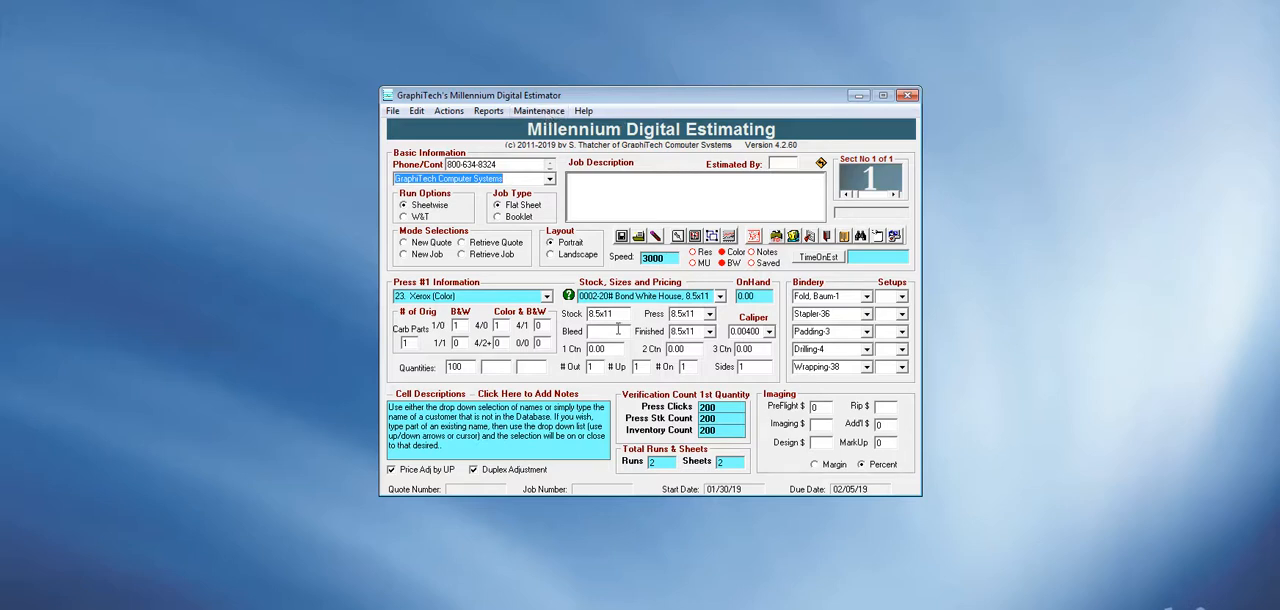
Build another digital matrix with 0.10 and 0.08 in the first-row corners and 0.09 and 0.07 in the last-row corners, and calculate it.
{"action": "left_click", "coordinate": [541, 112]}
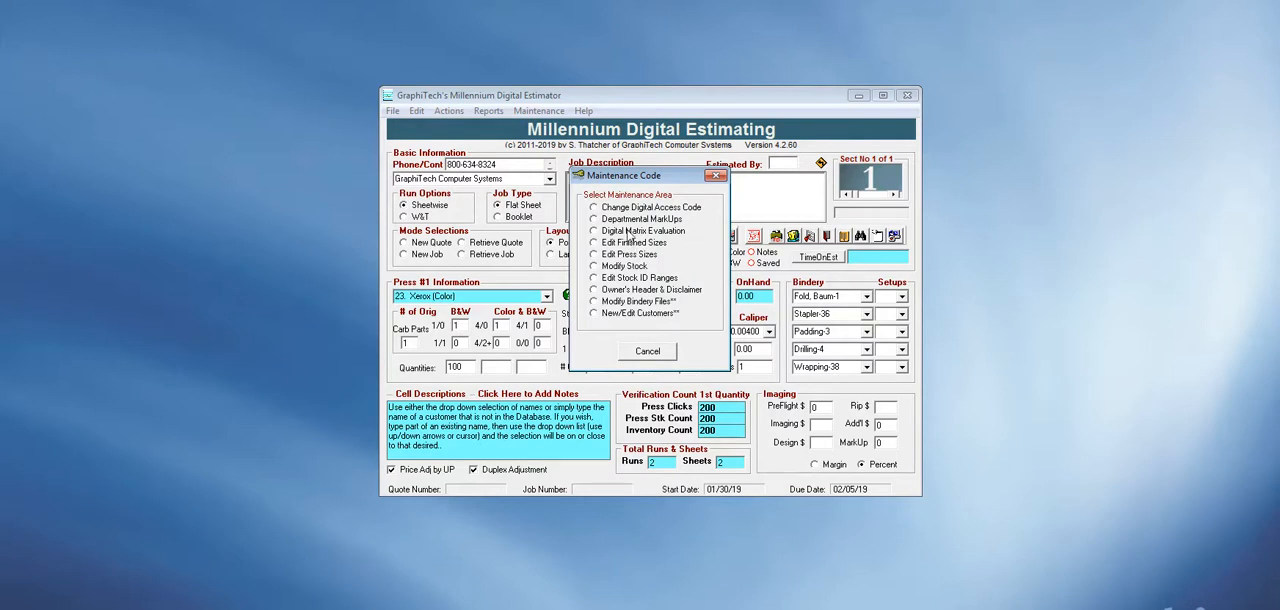
{"action": "left_click", "coordinate": [631, 232]}
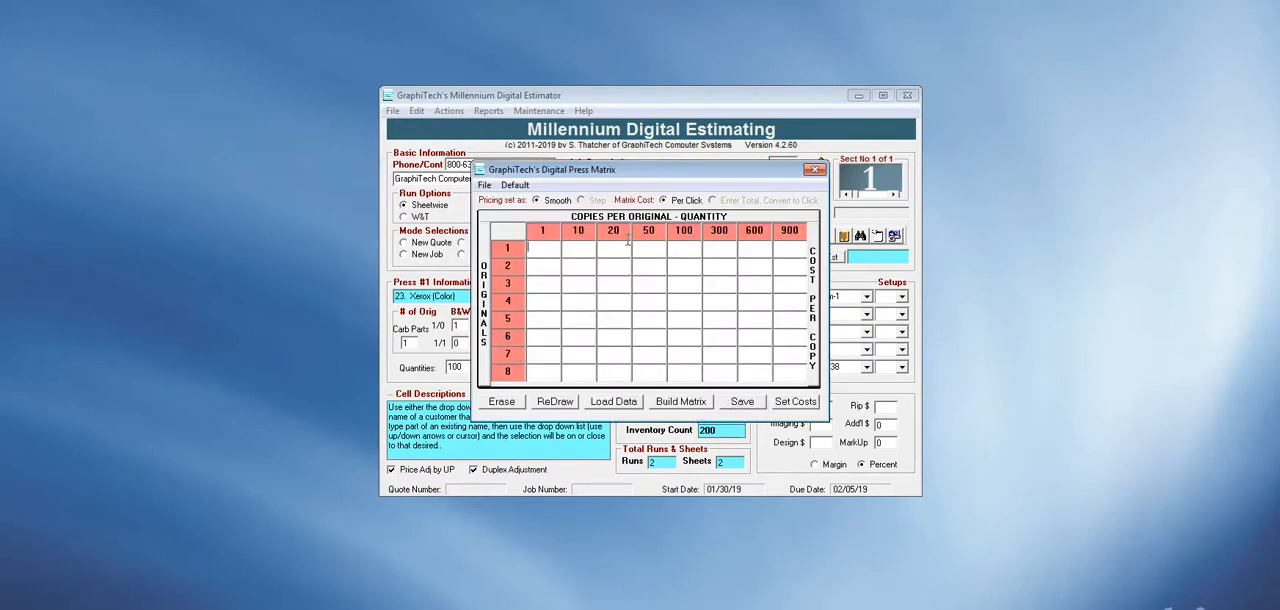
{"action": "left_click", "coordinate": [679, 402]}
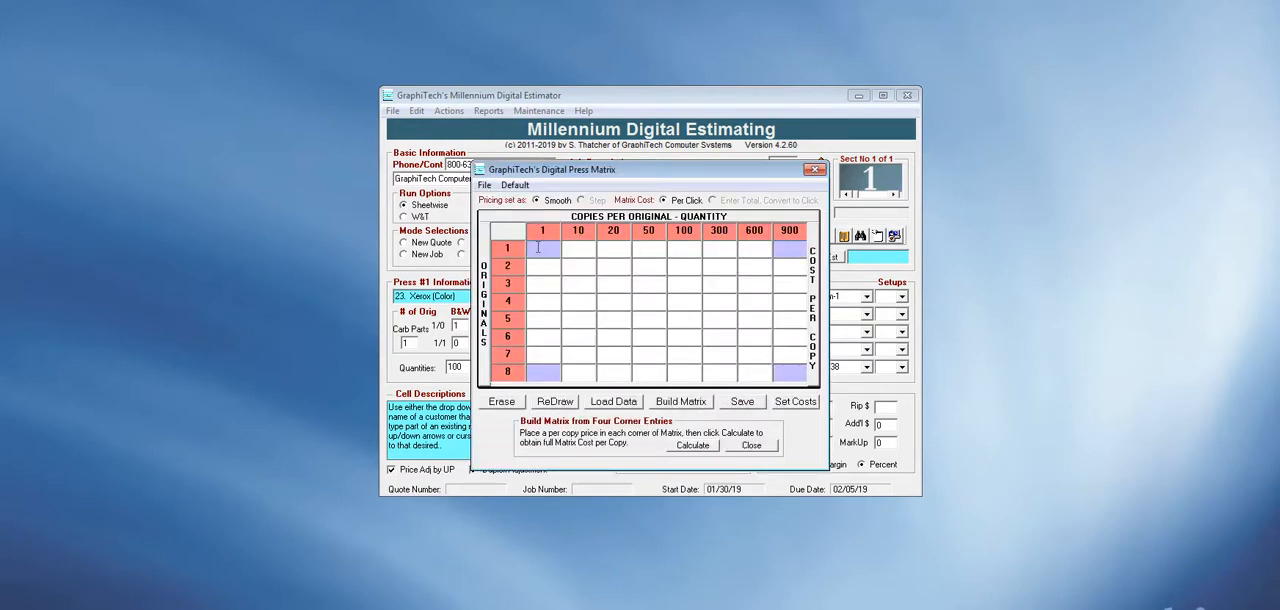
{"action": "type", "text": "0"}
{"action": "type", "text": ".10"}
{"action": "type", "text": "0"}
{"action": "type", "text": ".0"}
{"action": "type", "text": "8"}
{"action": "type", "text": "0.09"}
{"action": "type", "text": "0.07"}
{"action": "key", "text": "Tab"}
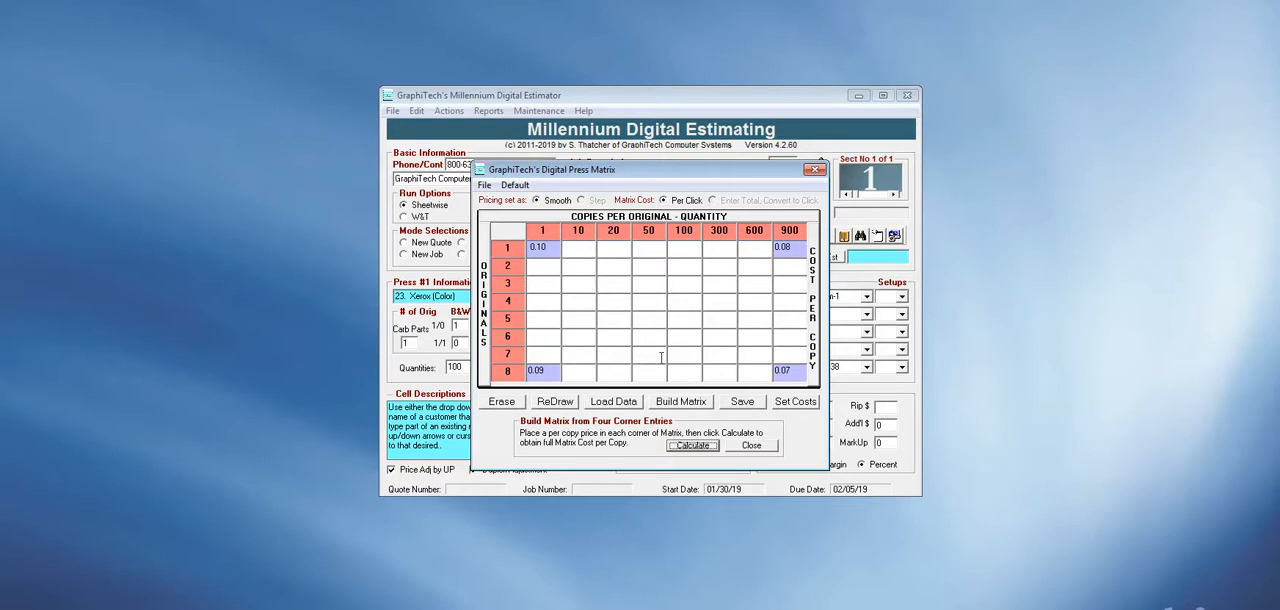
{"action": "left_click", "coordinate": [712, 444]}
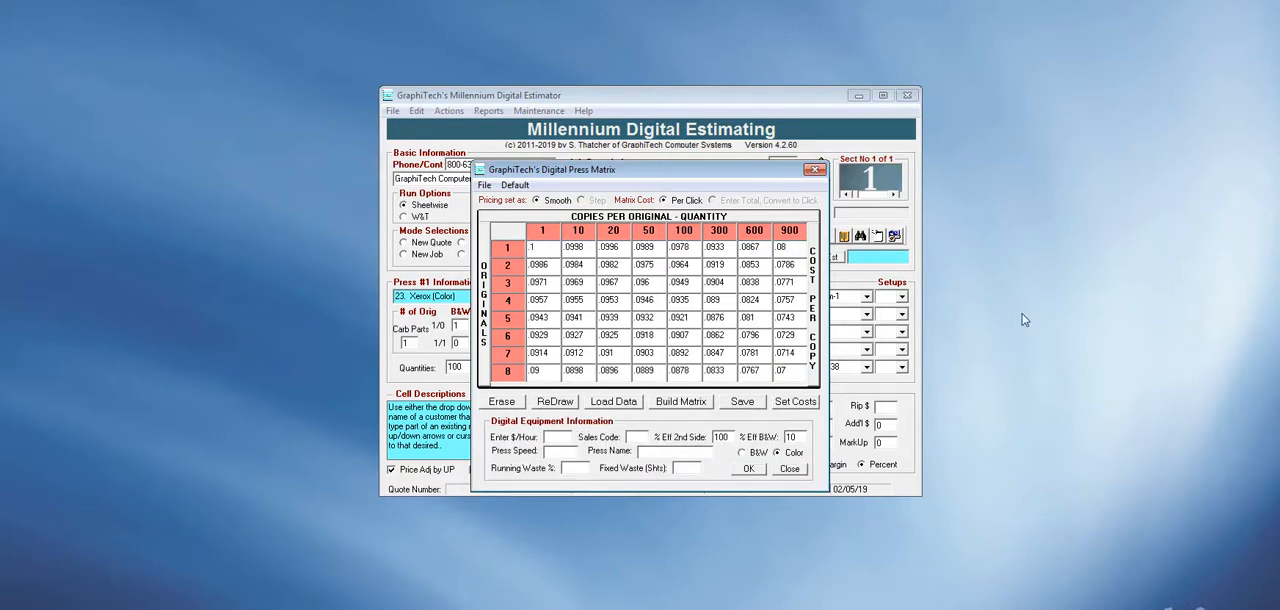
Enter 300 per hour, sales code 100, % Eff B&W 20 and press speed 5000 for the variable-rate press.
{"action": "left_click", "coordinate": [557, 437]}
{"action": "type", "text": "30"}
{"action": "type", "text": "100"}
{"action": "key", "text": "BackSpace"}
{"action": "key", "text": "BackSpace"}
{"action": "type", "text": "20"}
{"action": "type", "text": "5000"}
{"action": "type", "text": "Digita"}
{"action": "type", "text": "l Var $"}
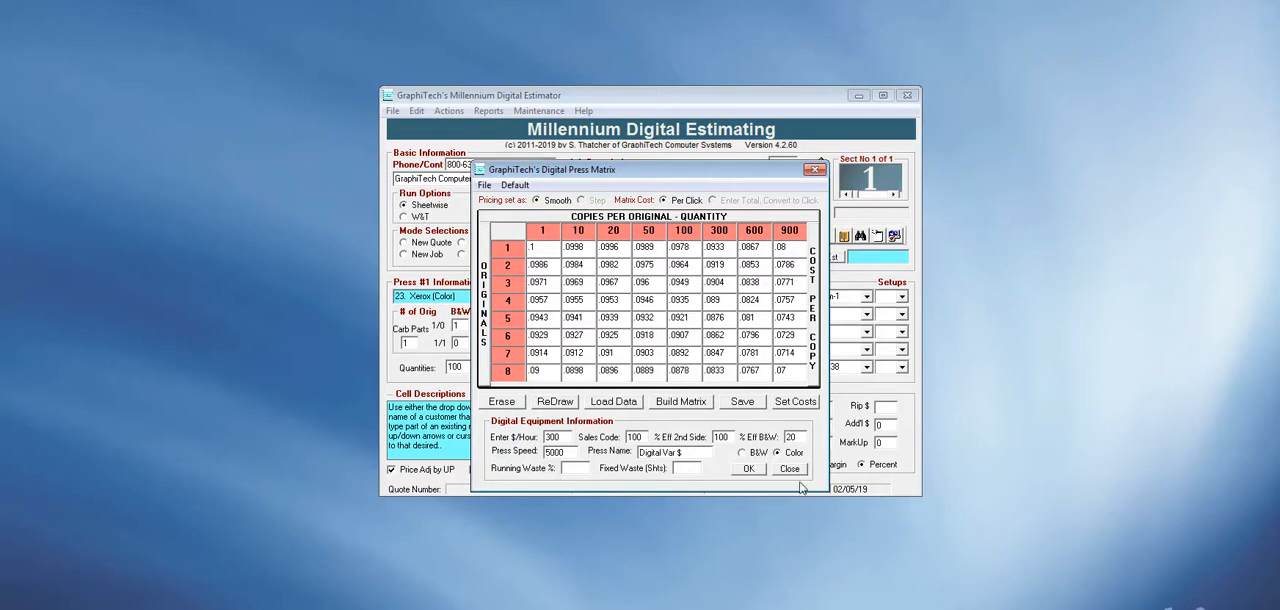
Name the variable-rate press "Digital Var $", save its data and close the matrix.
{"action": "left_click", "coordinate": [750, 470]}
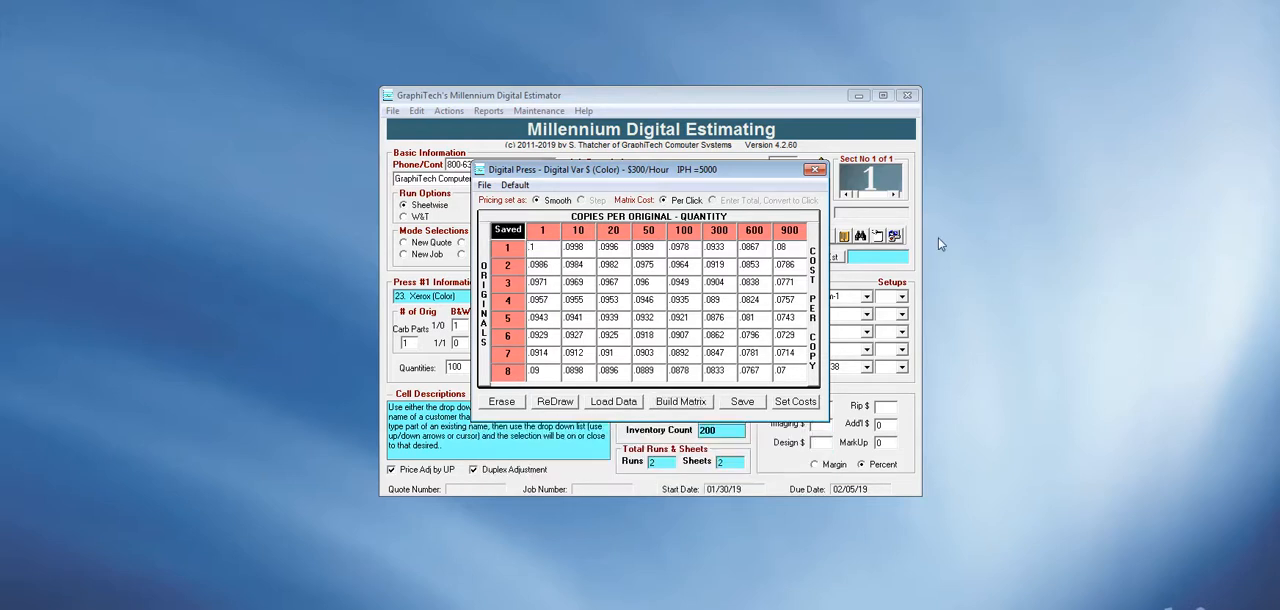
{"action": "left_click", "coordinate": [816, 170]}
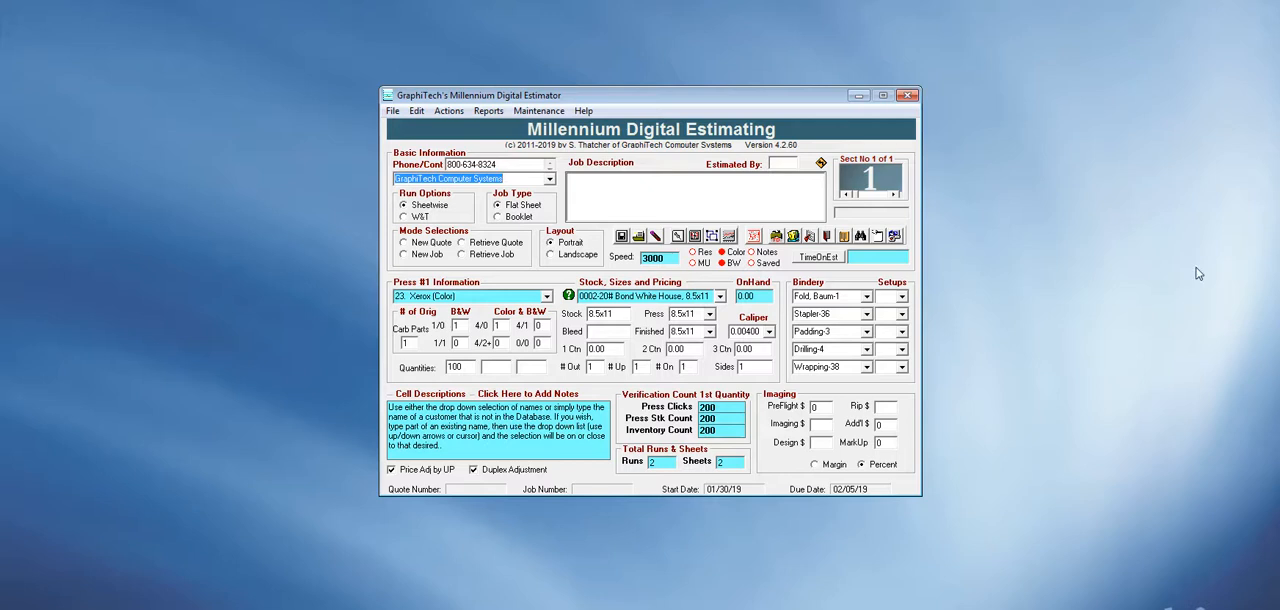
Select GraphiTech Computer Systems as the quote's customer.
{"action": "left_click", "coordinate": [550, 180]}
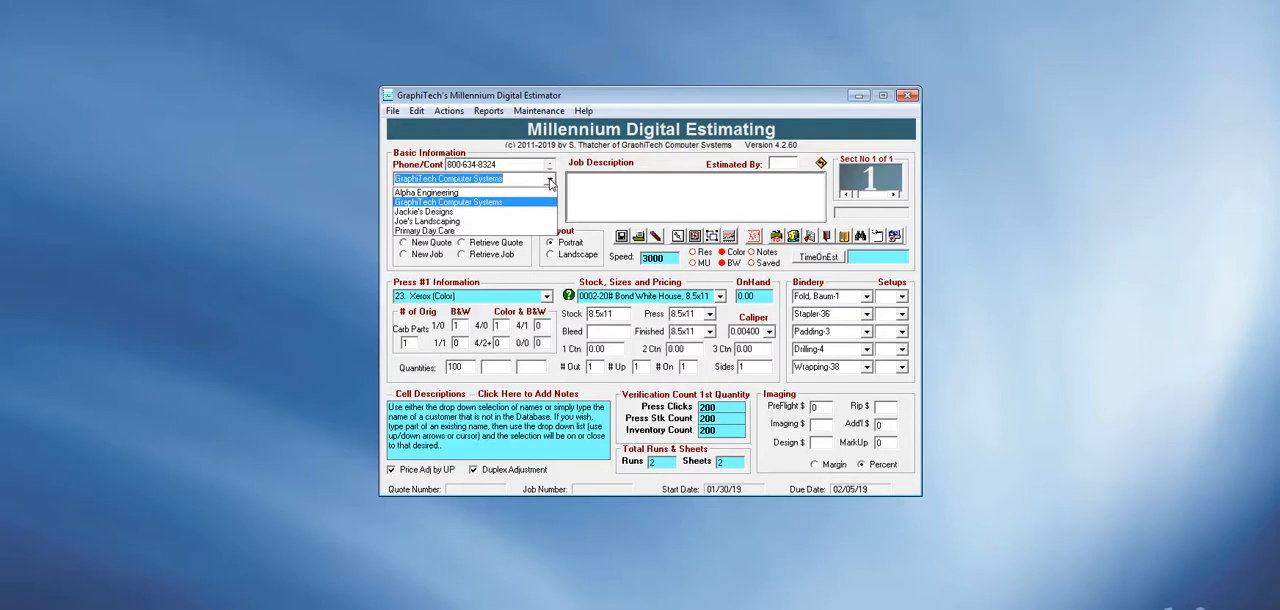
{"action": "left_click", "coordinate": [505, 205]}
{"action": "left_click", "coordinate": [550, 211]}
{"action": "left_click", "coordinate": [456, 222]}
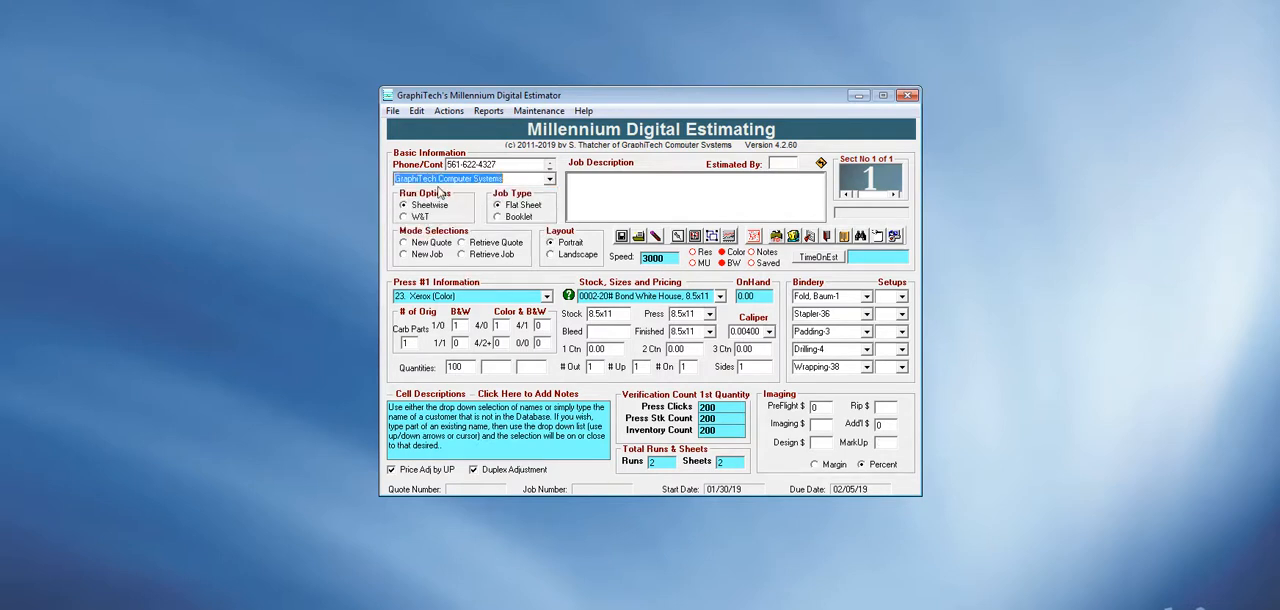
Cycle through the customer's contact details and leave the contact person's name showing.
{"action": "left_click", "coordinate": [549, 168]}
{"action": "left_click", "coordinate": [549, 168]}
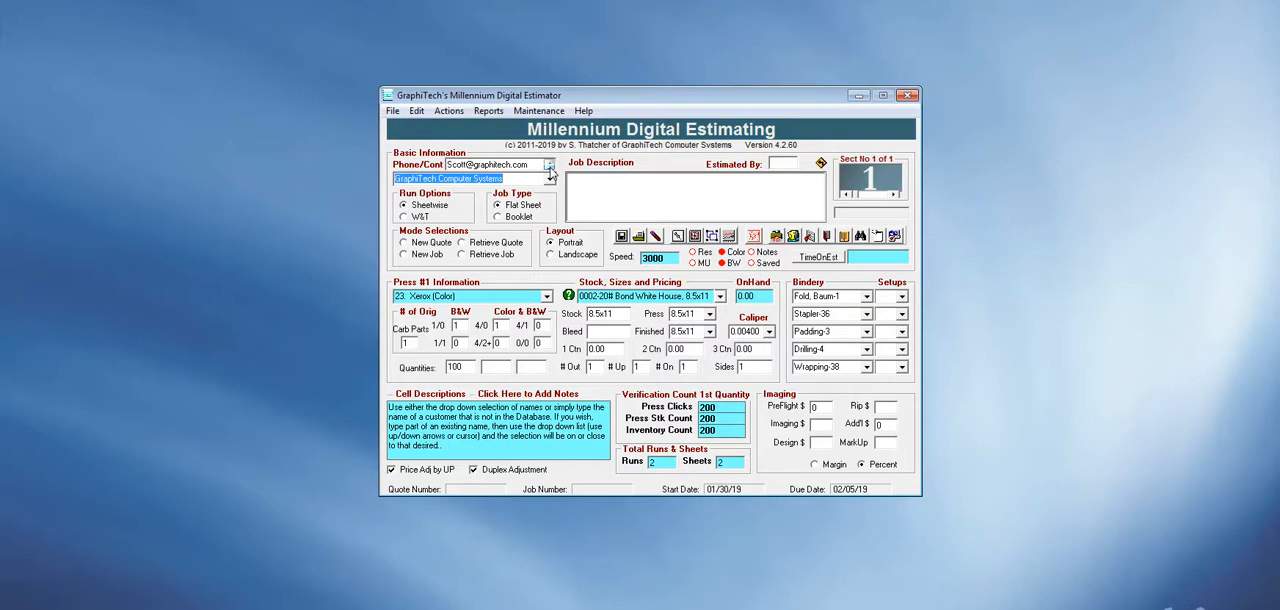
{"action": "left_click", "coordinate": [549, 165]}
{"action": "left_click", "coordinate": [549, 165]}
{"action": "left_click", "coordinate": [549, 165]}
{"action": "left_click", "coordinate": [549, 166]}
{"action": "left_click", "coordinate": [549, 170]}
{"action": "left_click", "coordinate": [549, 170]}
{"action": "left_click", "coordinate": [549, 167]}
Enter the job description "Using a Digital Fixed click rate of $0.10 each" and assign a new quote number.
{"action": "left_click", "coordinate": [601, 184]}
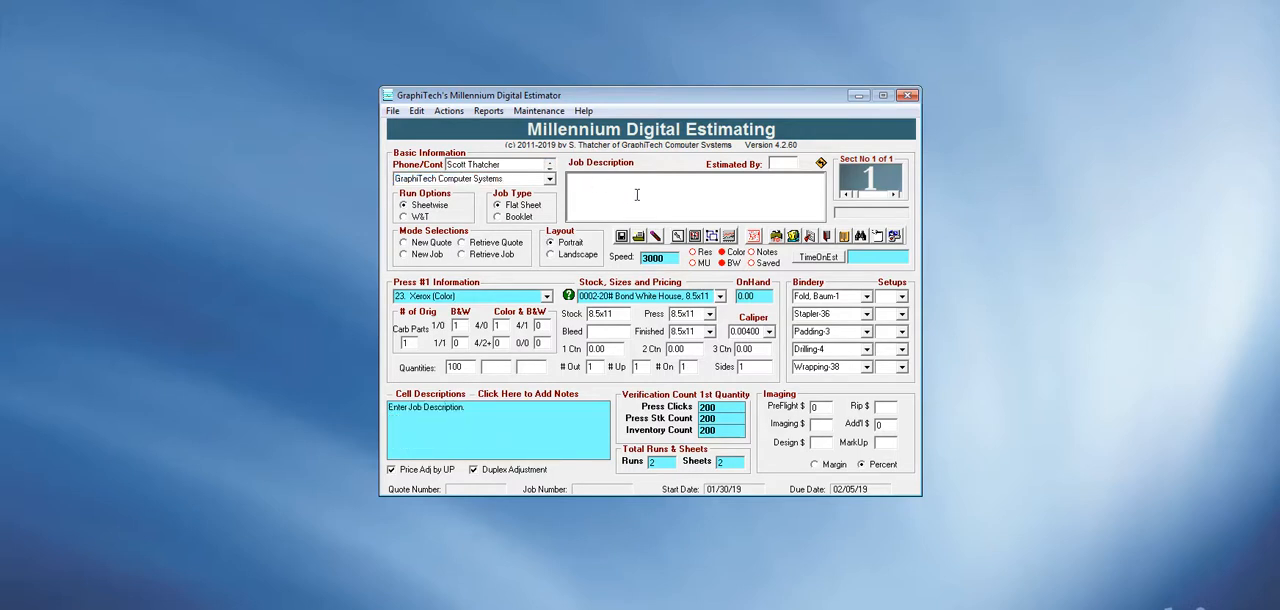
{"action": "left_click", "coordinate": [636, 194]}
{"action": "type", "text": "Using a Digital Fixed click rate of"}
{"action": "type", "text": "$0.10 each"}
{"action": "left_click", "coordinate": [404, 244]}
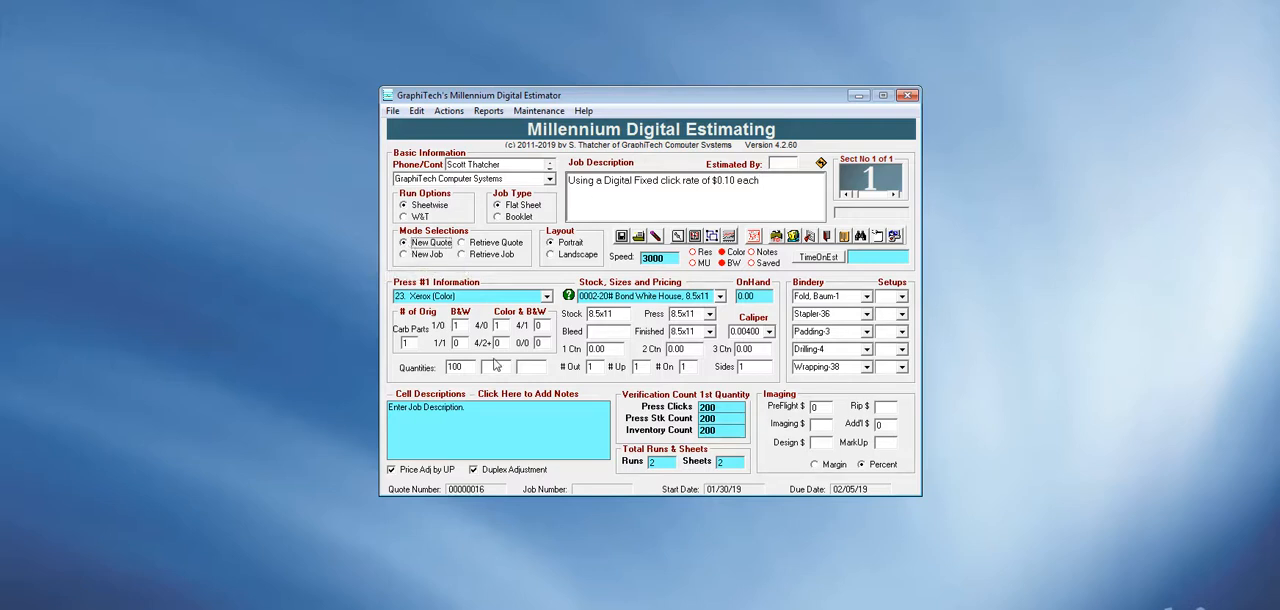
Choose the Digital $0.10 (Color) press and set the one-sided B&W originals (1/0) to 0.
{"action": "left_click", "coordinate": [547, 297]}
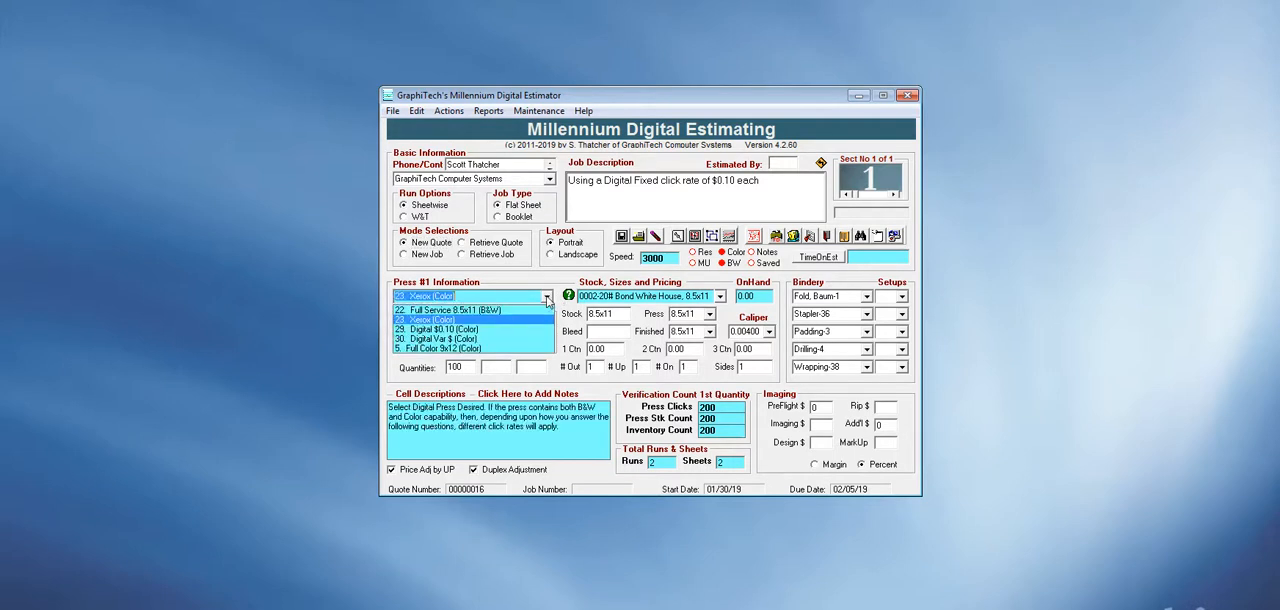
{"action": "left_click", "coordinate": [470, 330]}
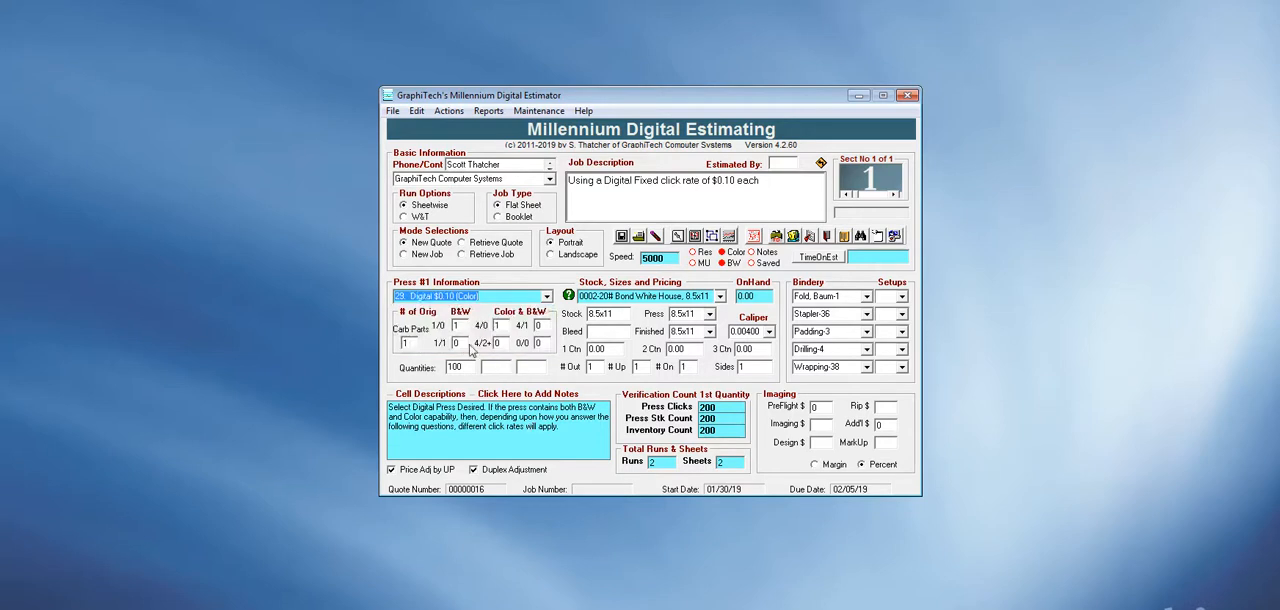
{"action": "left_click", "coordinate": [462, 326]}
{"action": "type", "text": "0"}
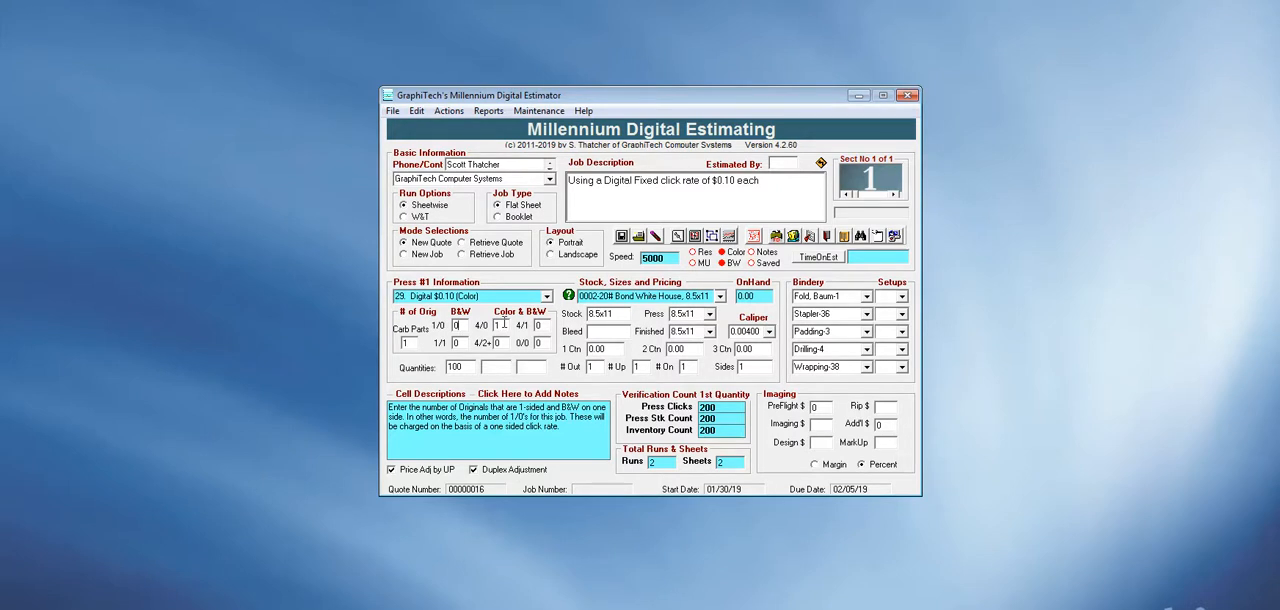
Set the second order quantity to 600 and the third to 900.
{"action": "left_click", "coordinate": [488, 367]}
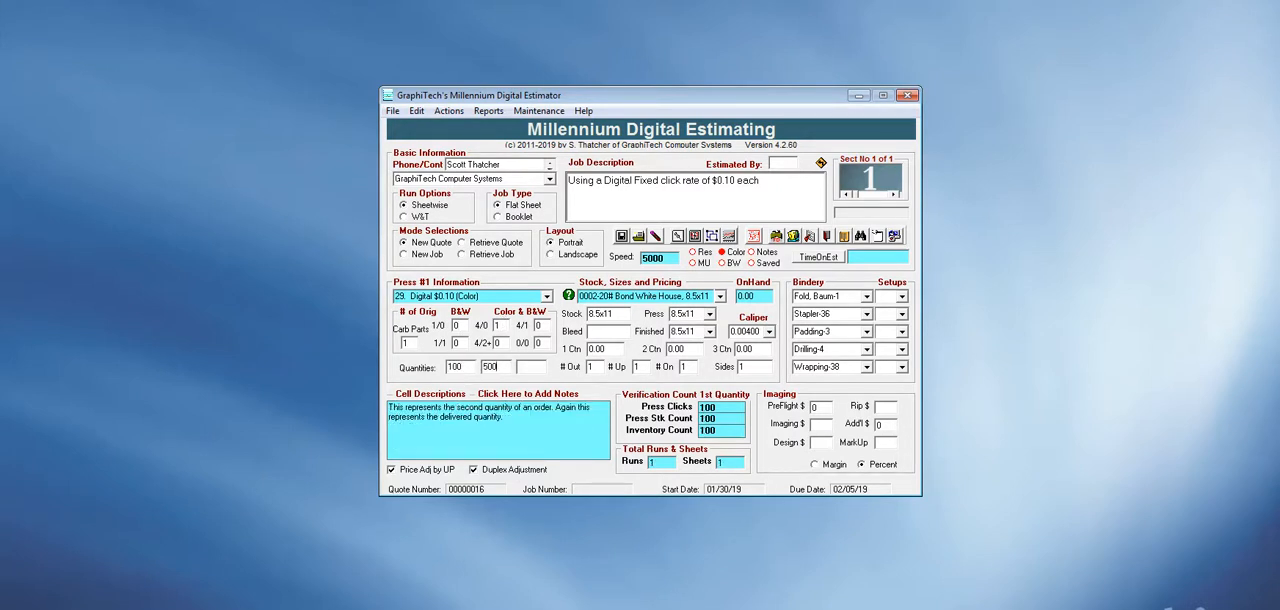
{"action": "type", "text": "500"}
{"action": "key", "text": "Tab"}
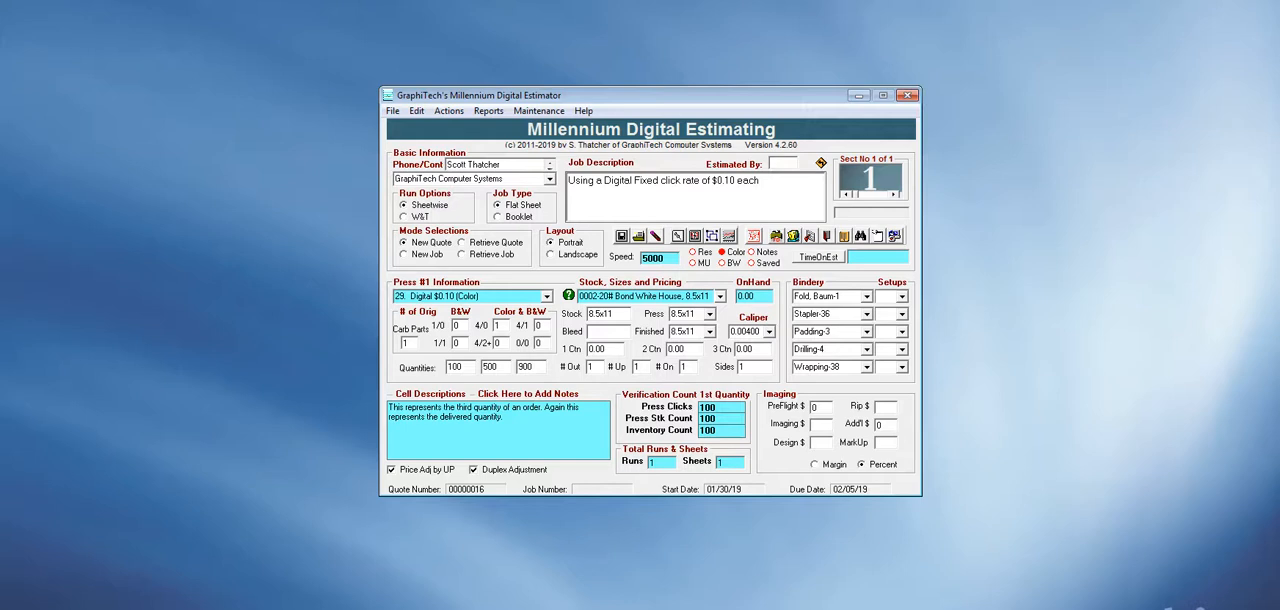
{"action": "left_click", "coordinate": [503, 368]}
{"action": "type", "text": "60"}
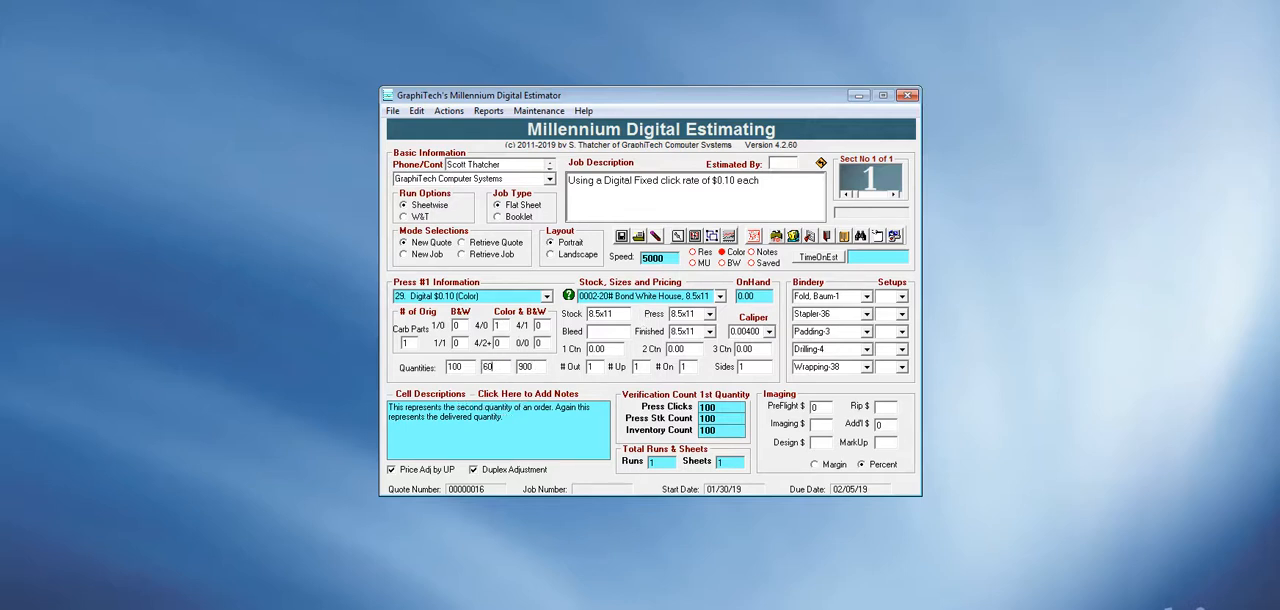
Check the quantity breaks in the Digital Press Matrix, close it and price out the quote.
{"action": "left_click", "coordinate": [539, 111]}
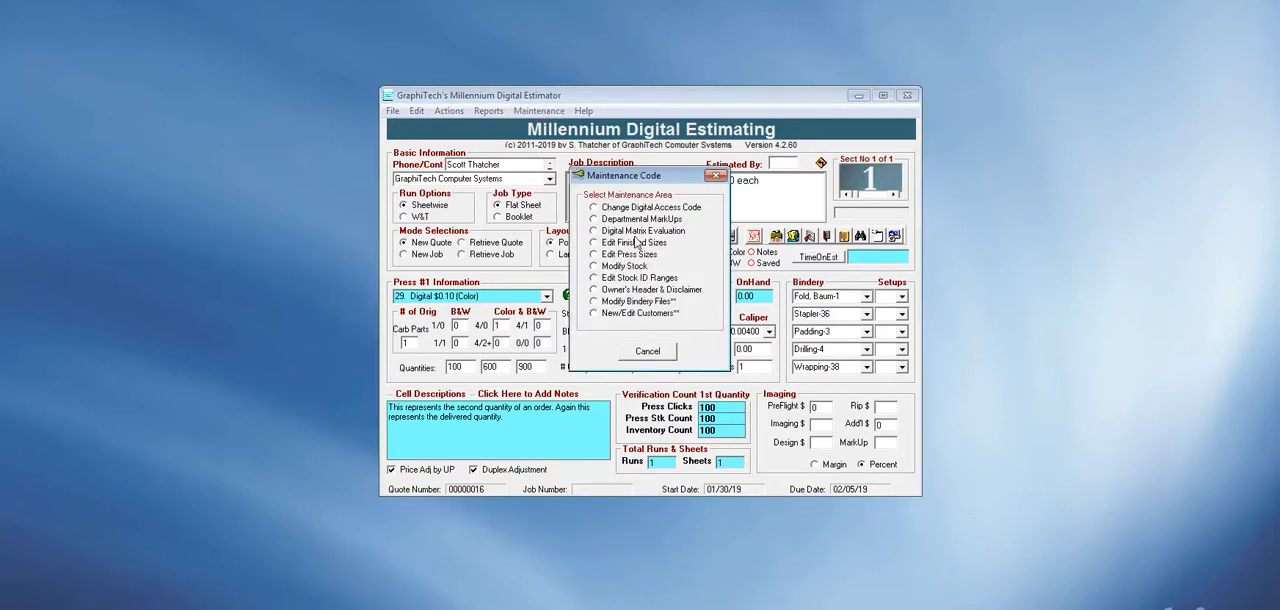
{"action": "left_click", "coordinate": [634, 232]}
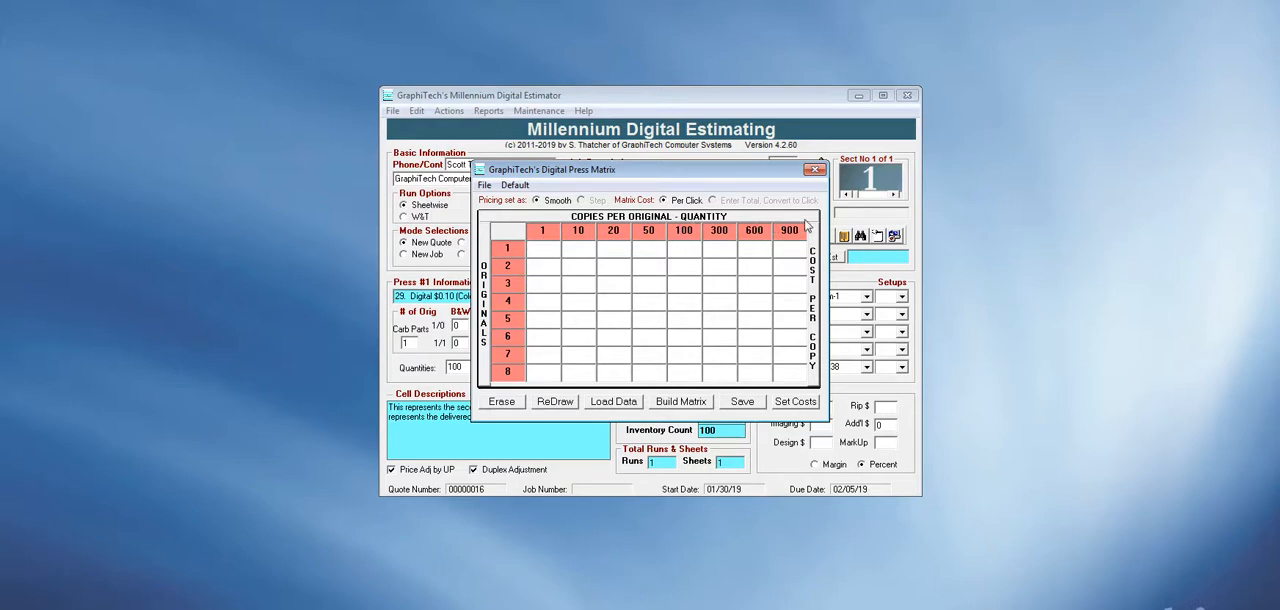
{"action": "left_click", "coordinate": [815, 170]}
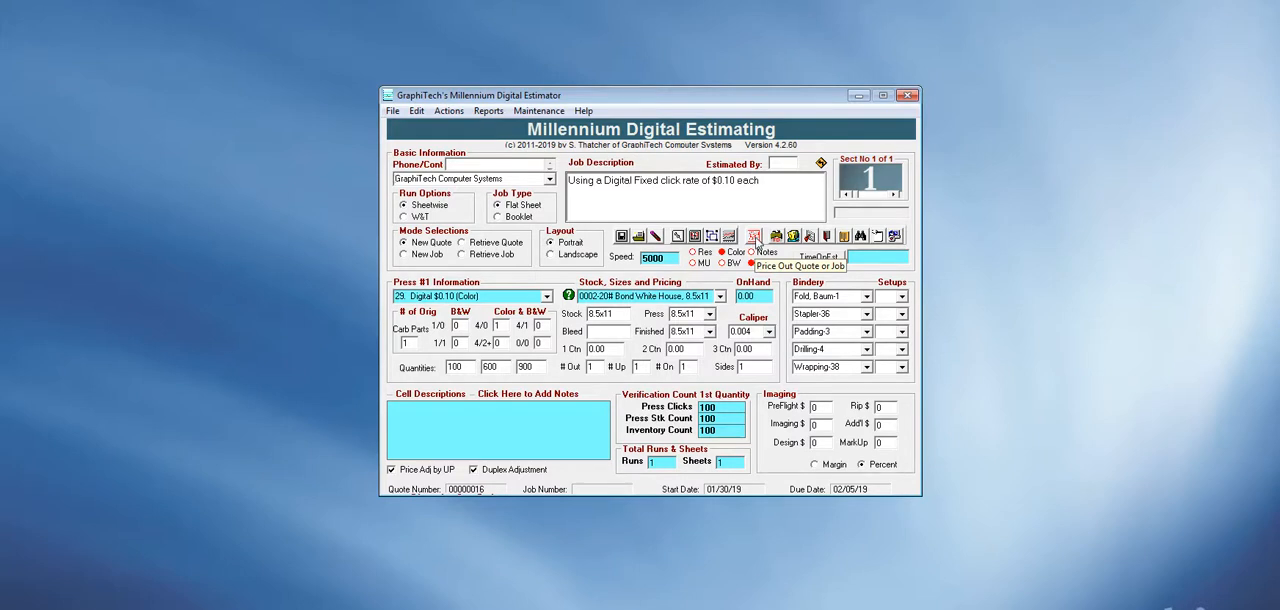
{"action": "left_click", "coordinate": [755, 239]}
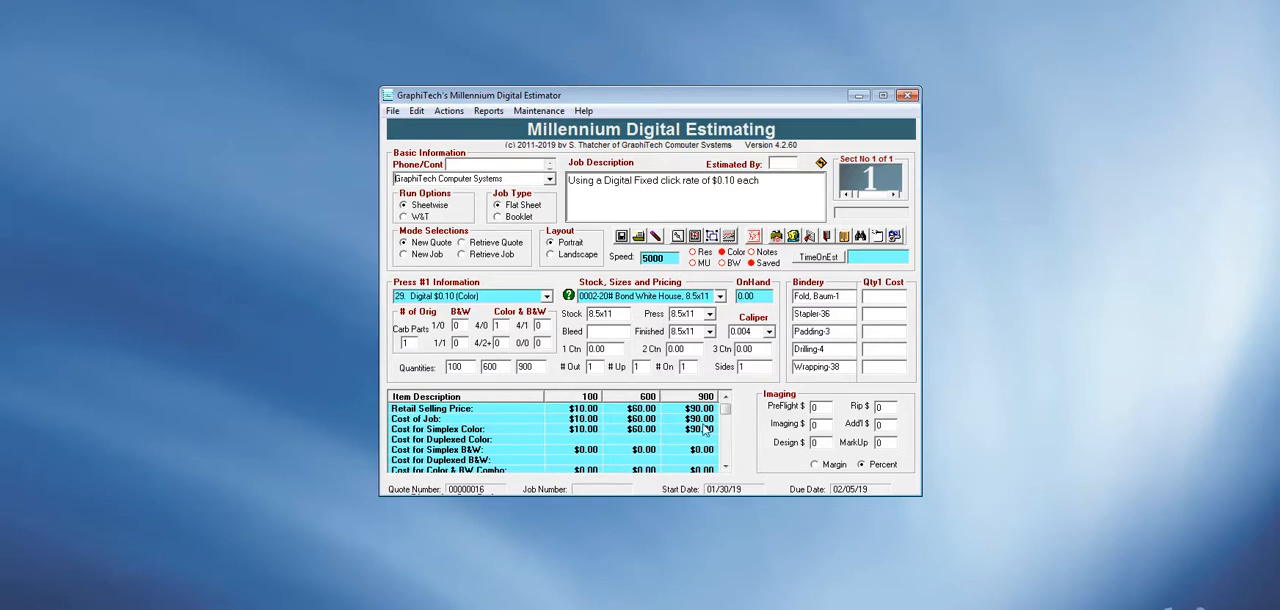
Set the two-sided color originals (4/2+) to 1 and the one-sided color originals (4/0) to 0, and price out the quote.
{"action": "left_click", "coordinate": [505, 342]}
{"action": "type", "text": "1"}
{"action": "key", "text": "Tab"}
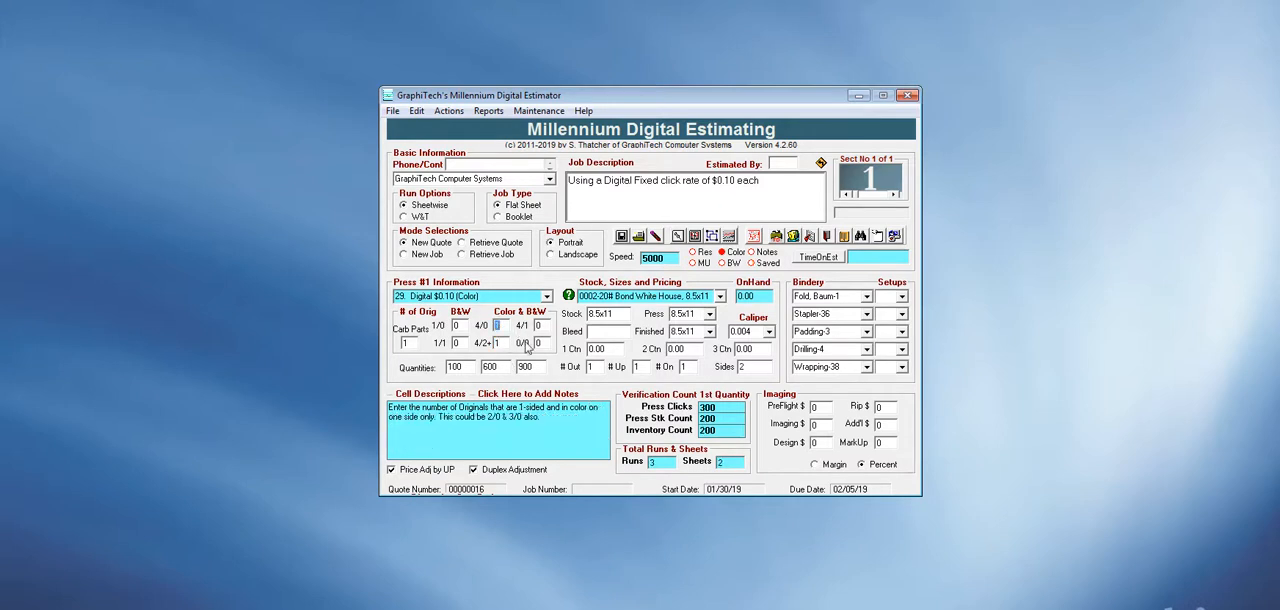
{"action": "left_click", "coordinate": [756, 236]}
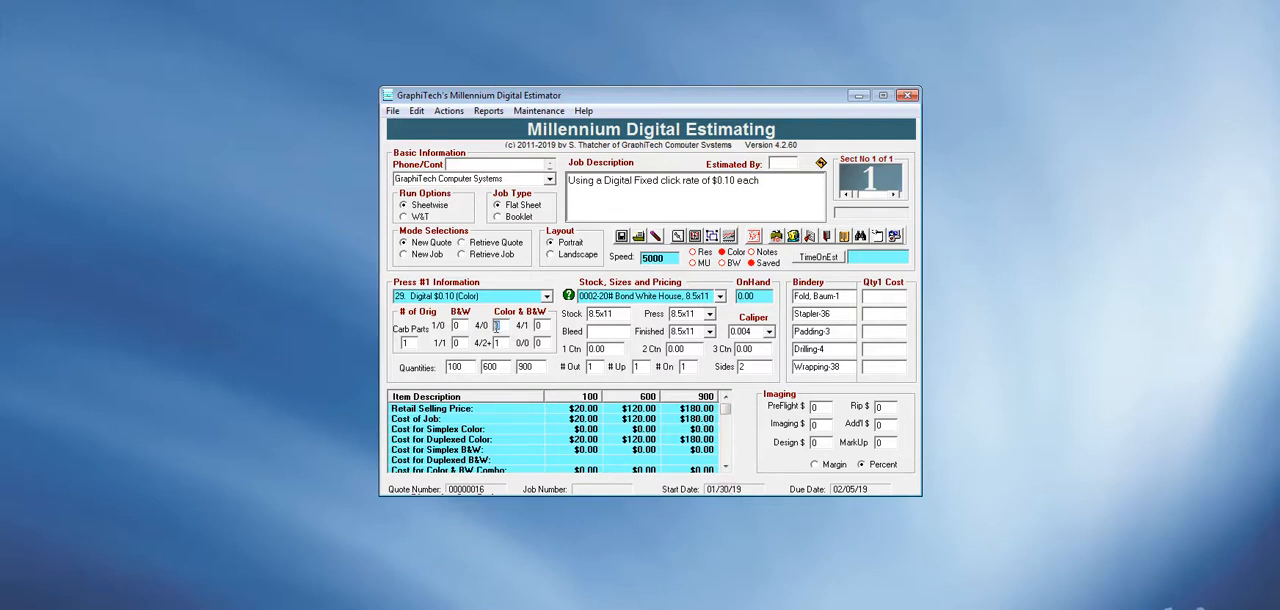
Set the one-sided color originals (4/0) to 1 and the two-sided ones (4/2+) to 0, and reprice the quote.
{"action": "type", "text": "1"}
{"action": "left_click", "coordinate": [497, 342]}
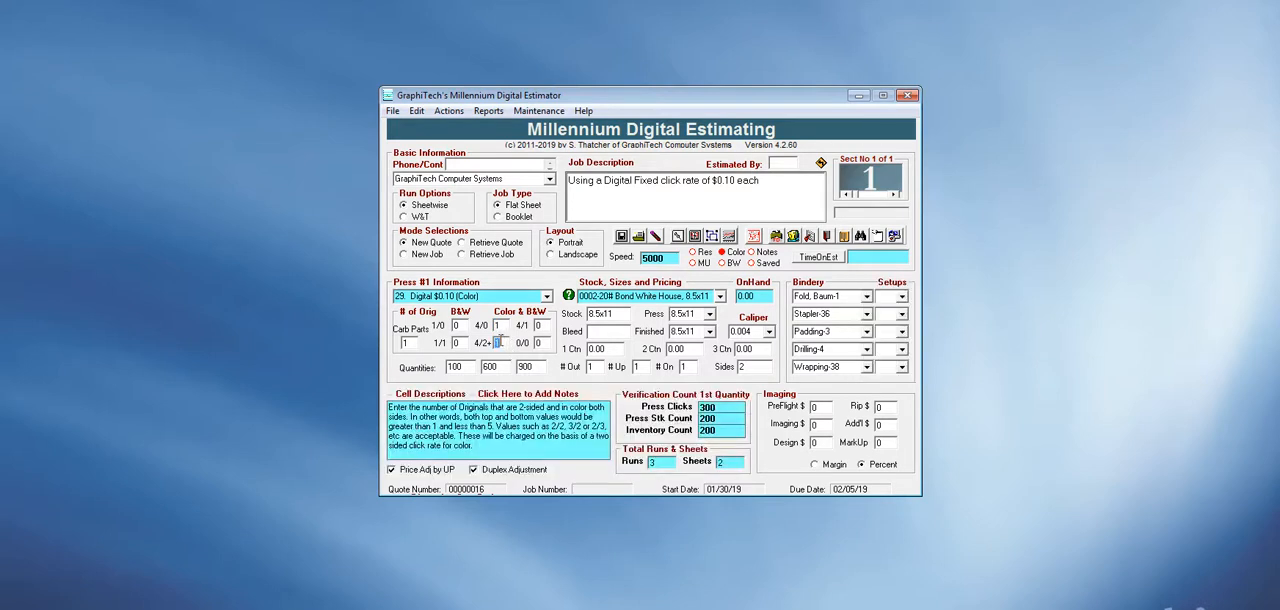
{"action": "type", "text": "0"}
{"action": "left_click", "coordinate": [753, 238]}
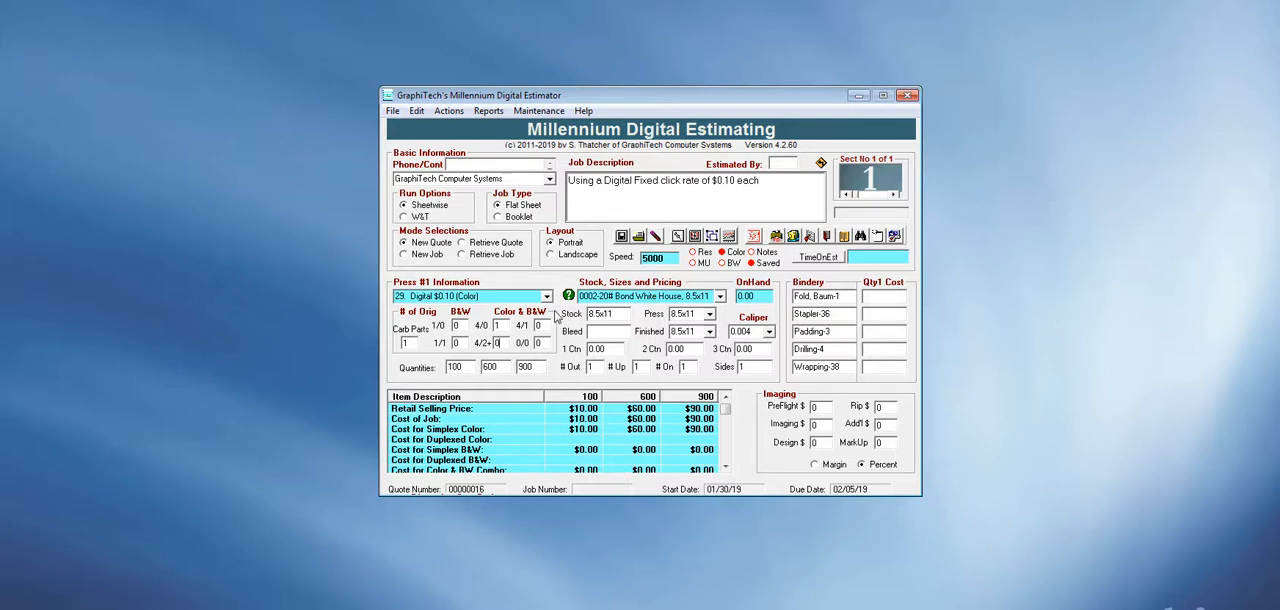
Set the markup to 30 percent and price out the quote.
{"action": "left_click", "coordinate": [885, 443]}
{"action": "type", "text": "30"}
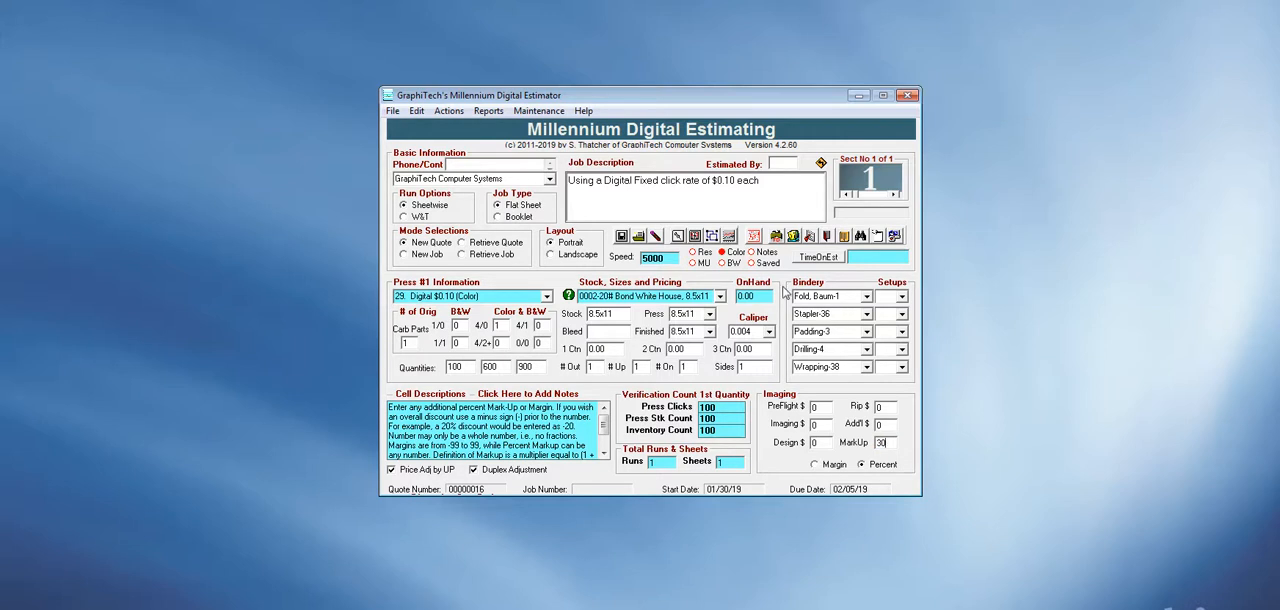
{"action": "left_click", "coordinate": [755, 237]}
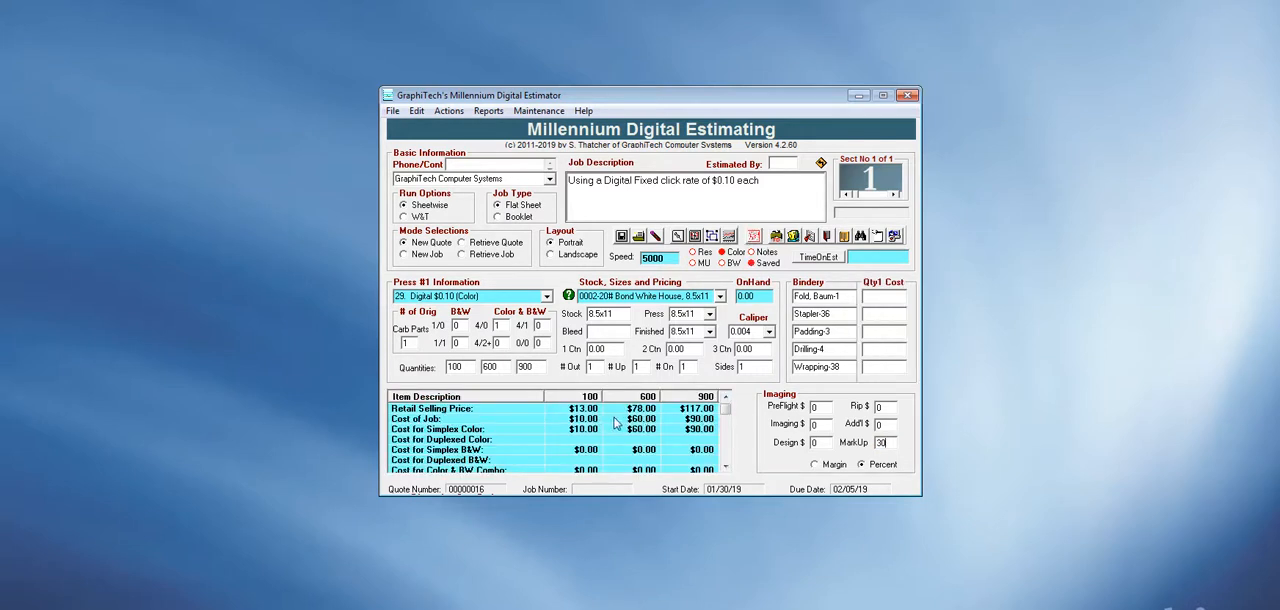
Set the markup to 0 and reprice the quote.
{"action": "double_click", "coordinate": [882, 443]}
{"action": "type", "text": "0"}
{"action": "left_click", "coordinate": [754, 236]}
Choose the 0006-70# Warren Enamel, 17.5x22.5 stock, price out the quote and check the stock cost for each quantity.
{"action": "left_click", "coordinate": [721, 296]}
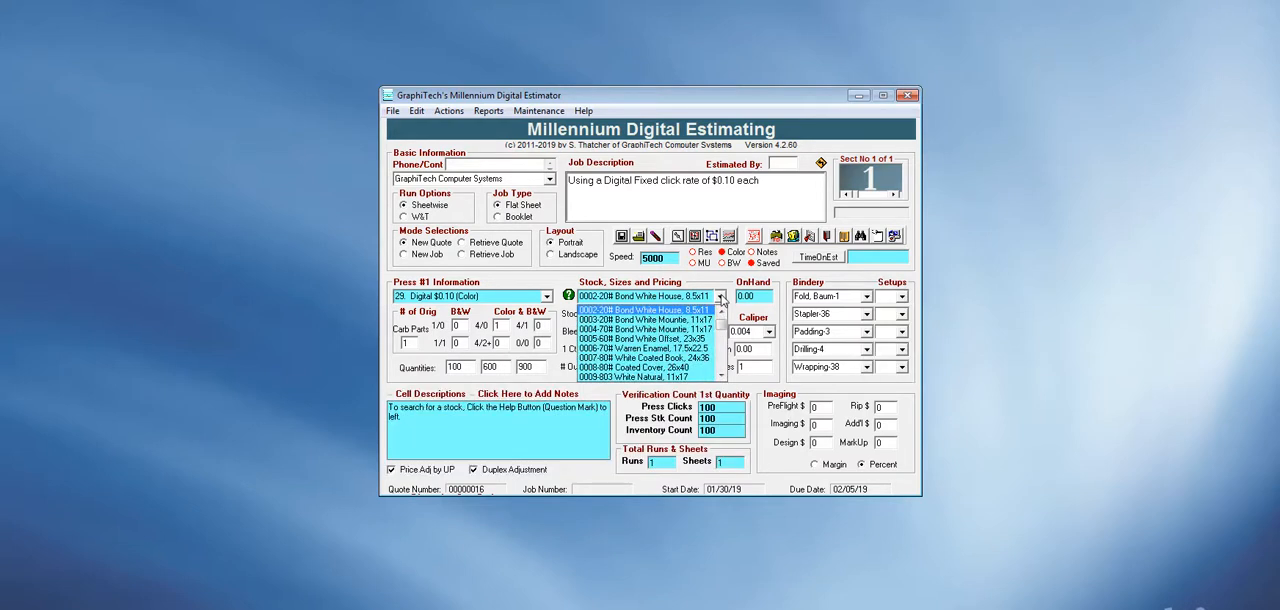
{"action": "left_click", "coordinate": [661, 349]}
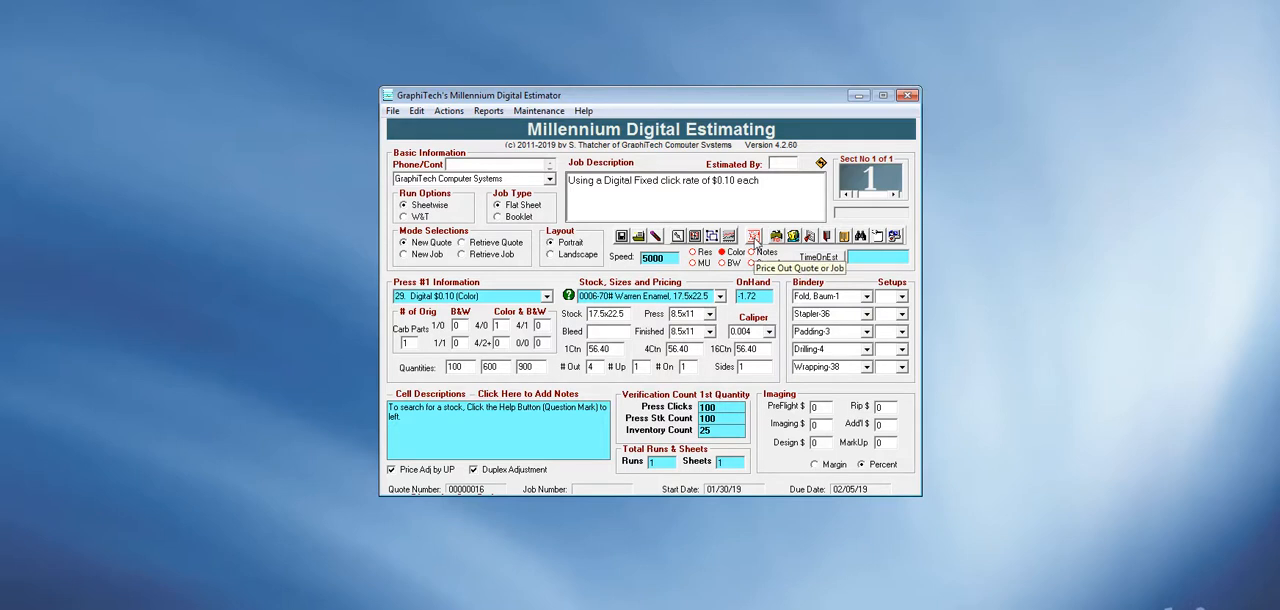
{"action": "left_click", "coordinate": [755, 238]}
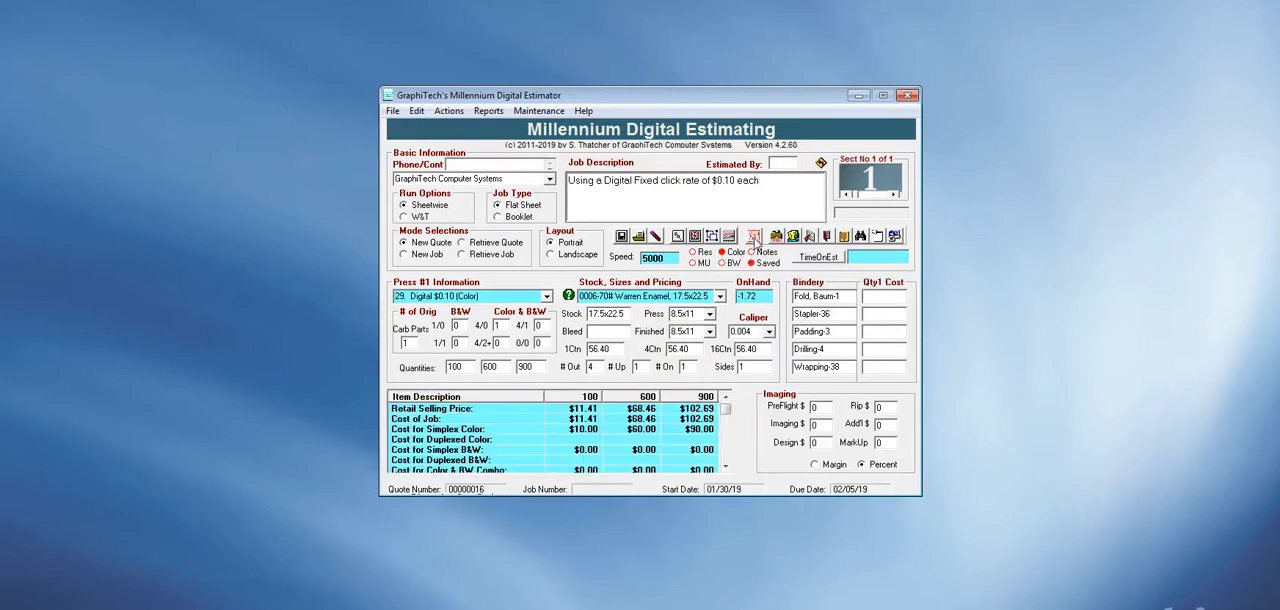
{"action": "left_click", "coordinate": [727, 468]}
{"action": "left_click", "coordinate": [727, 468]}
{"action": "left_click", "coordinate": [727, 468]}
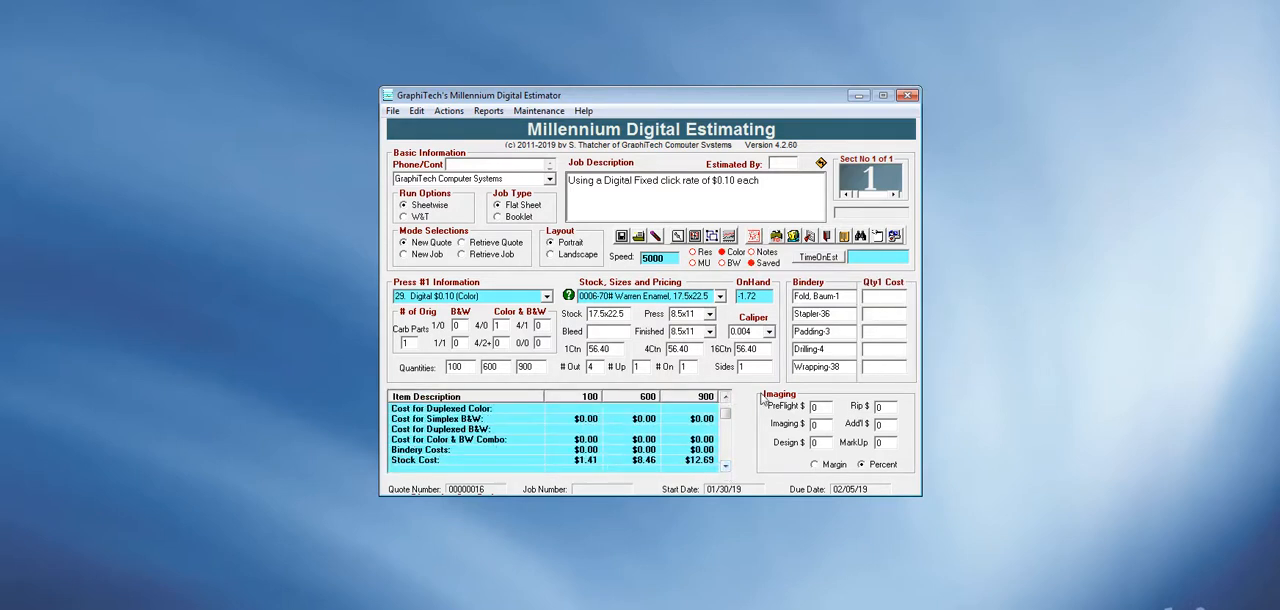
Choose the 0002-20# Bond White House, 8.5x11 stock with a carton price of 10 and price out the quote.
{"action": "left_click", "coordinate": [720, 297]}
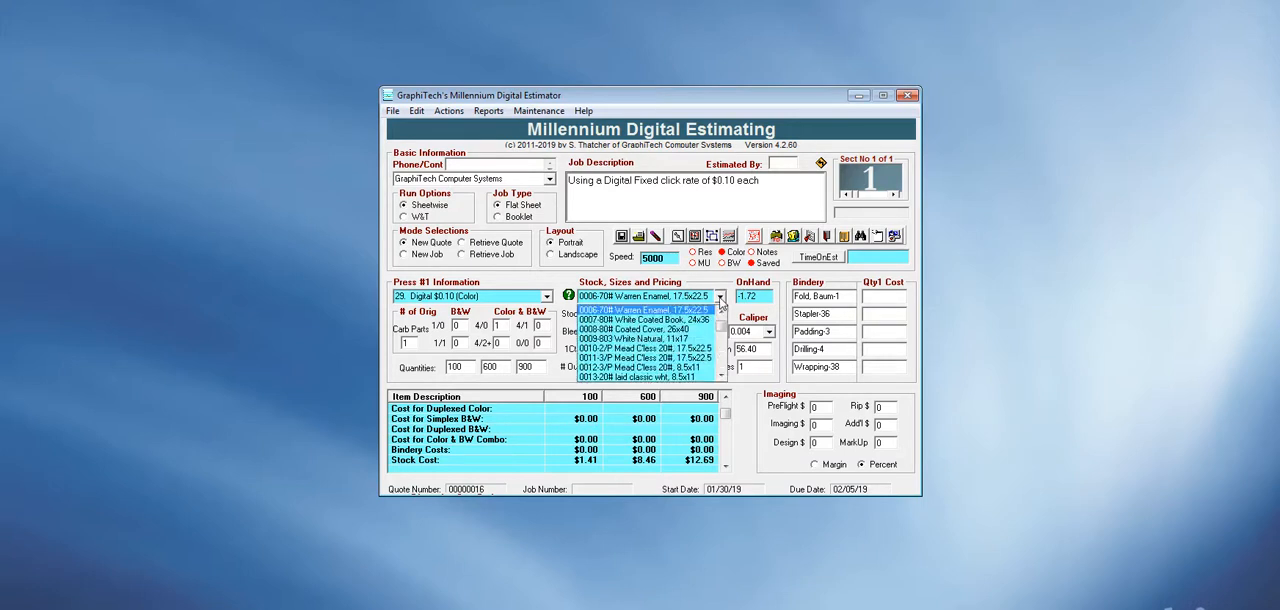
{"action": "left_click_drag", "start_coordinate": [722, 328], "coordinate": [723, 300]}
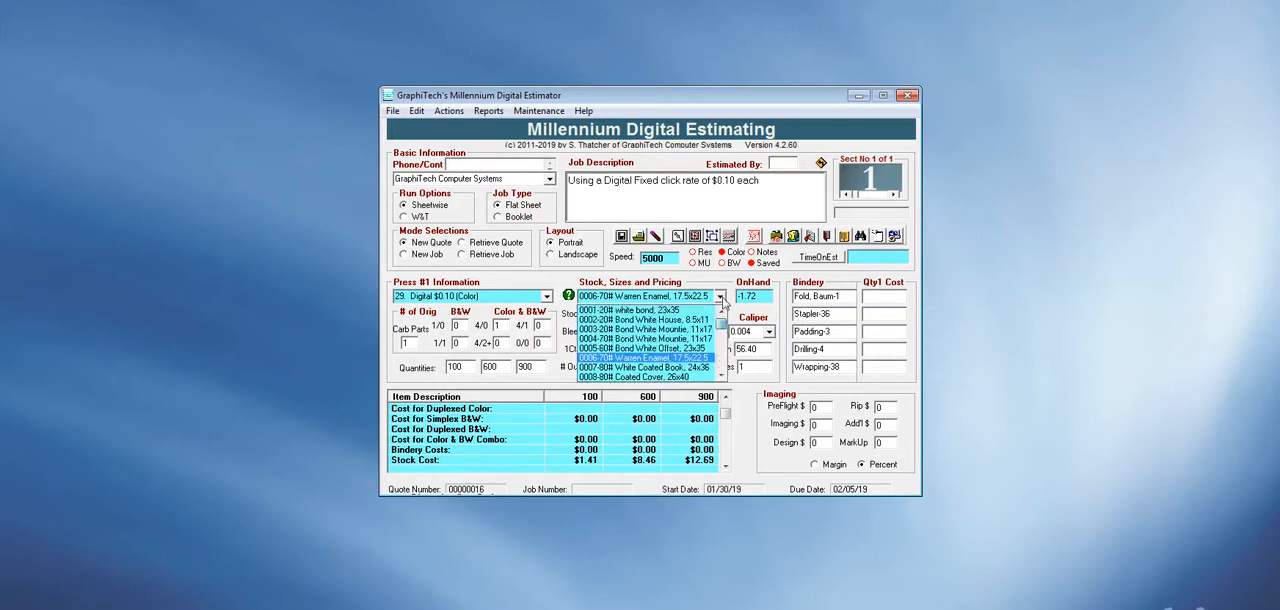
{"action": "left_click", "coordinate": [670, 326]}
{"action": "left_click", "coordinate": [609, 348]}
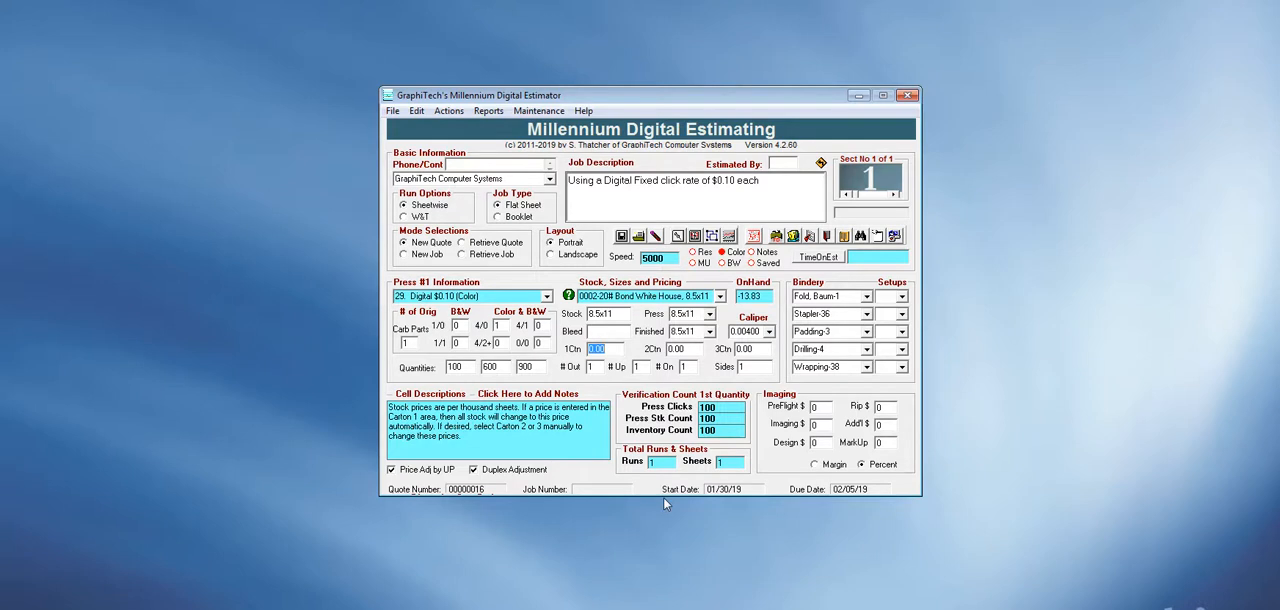
{"action": "type", "text": "10"}
{"action": "key", "text": "Tab"}
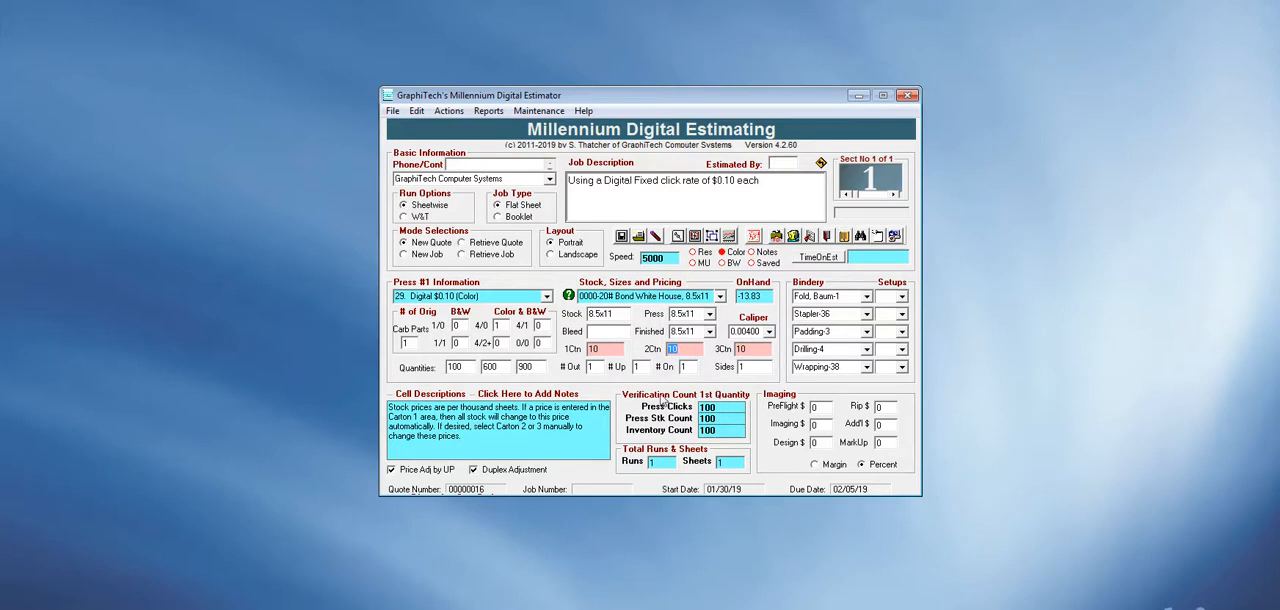
{"action": "left_click", "coordinate": [753, 236]}
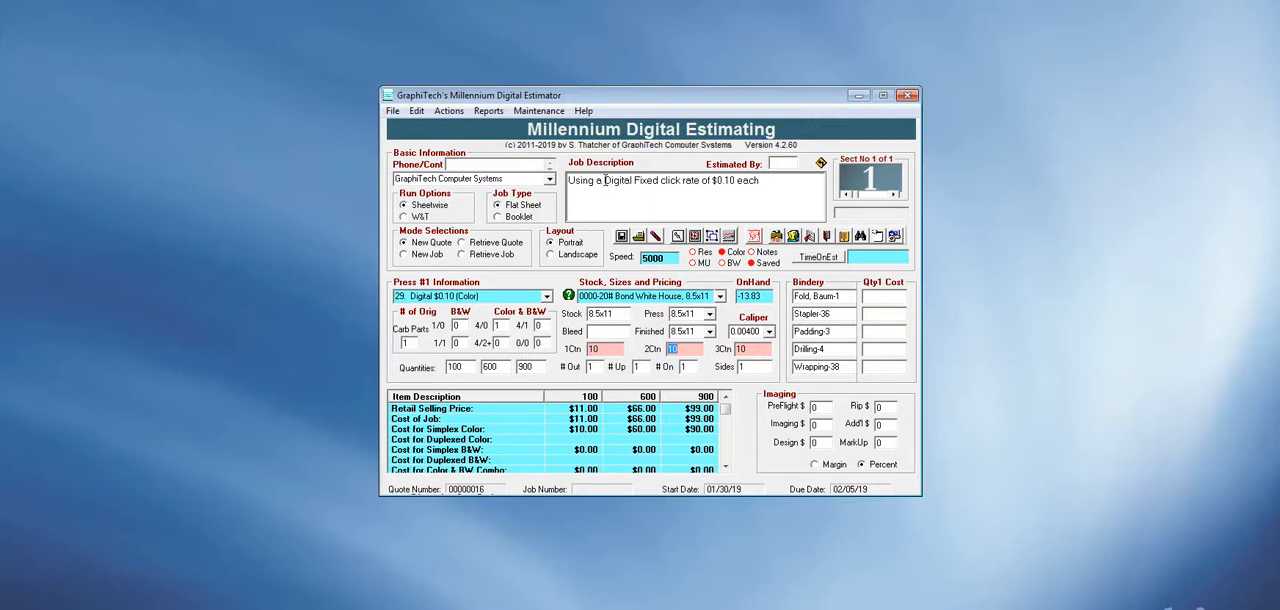
Add a new second section to the quote.
{"action": "left_click", "coordinate": [762, 180]}
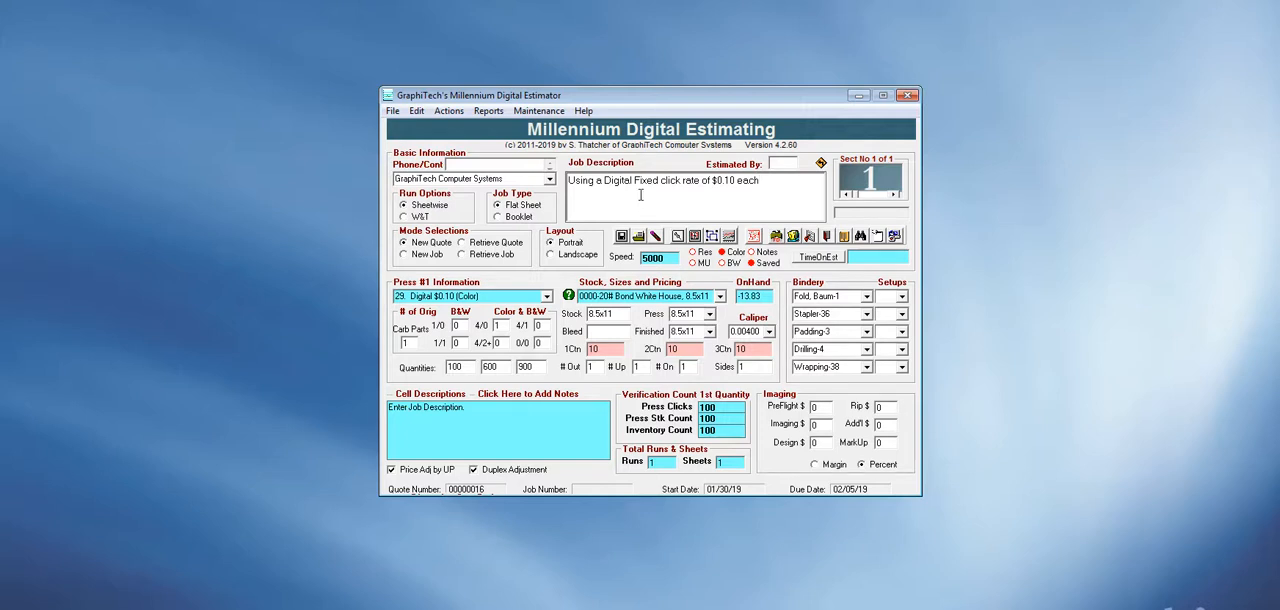
{"action": "left_click", "coordinate": [895, 196]}
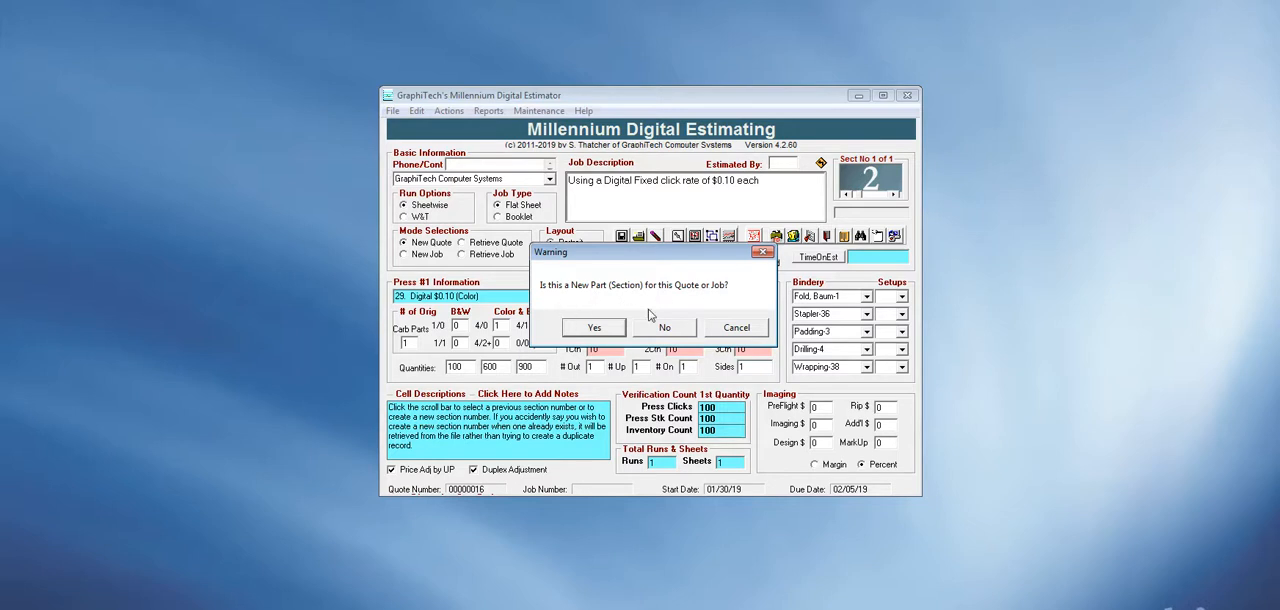
{"action": "left_click", "coordinate": [594, 328]}
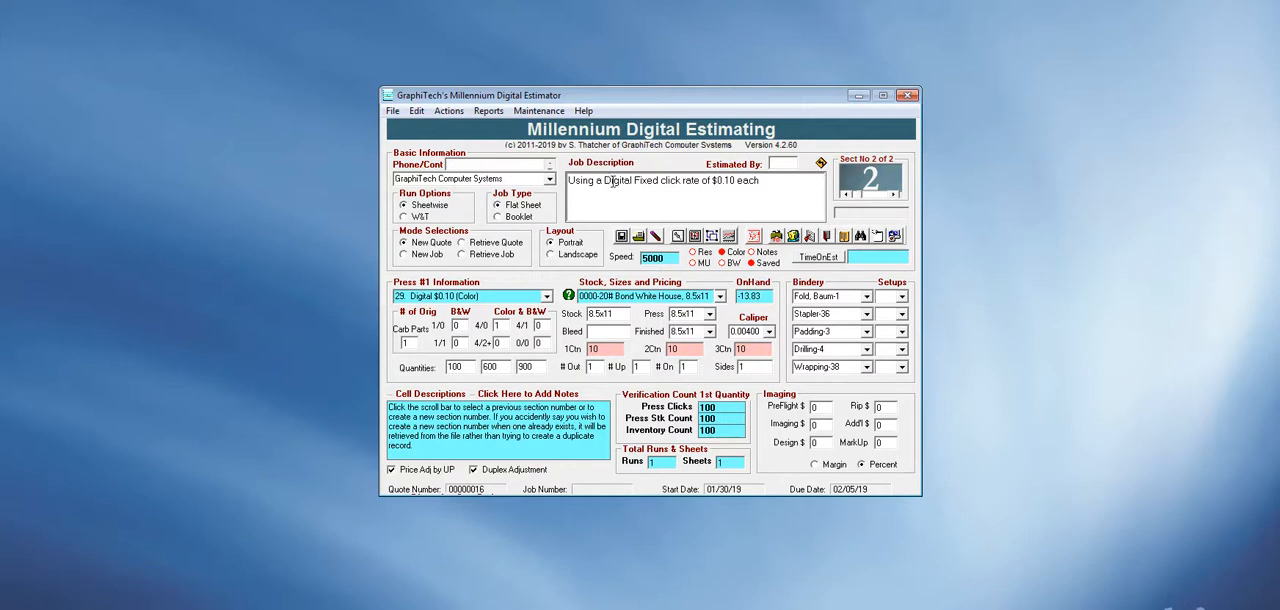
Change section 2's job description to "Using a Digital variable click rate".
{"action": "left_click_drag", "start_coordinate": [633, 181], "coordinate": [658, 181]}
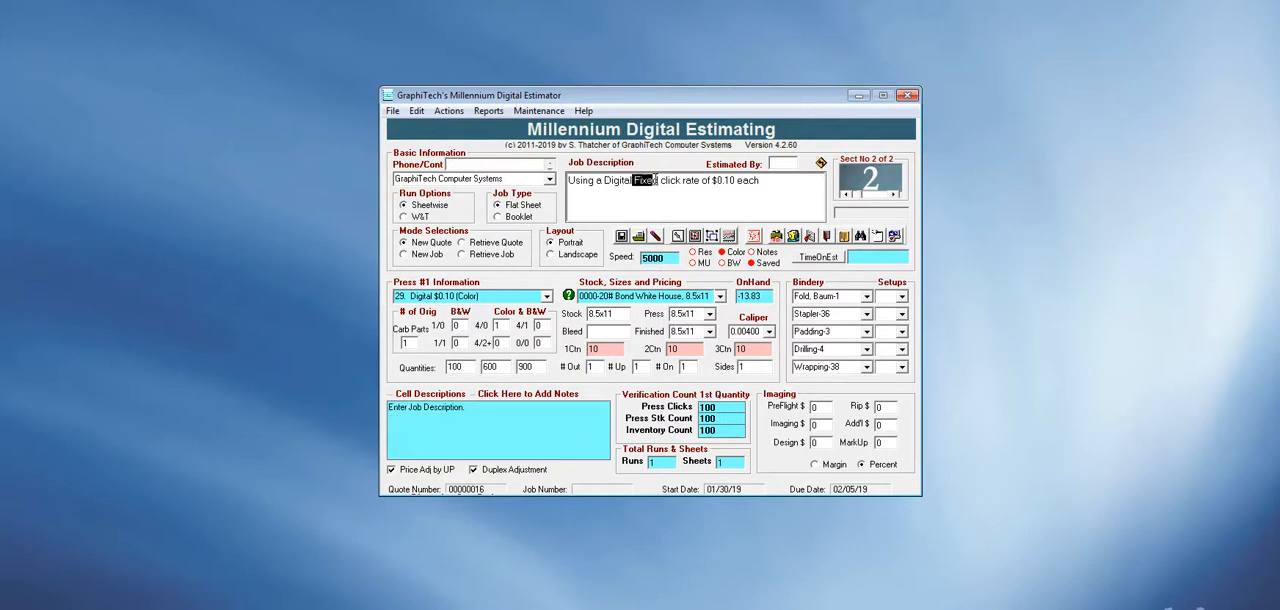
{"action": "type", "text": "variable"}
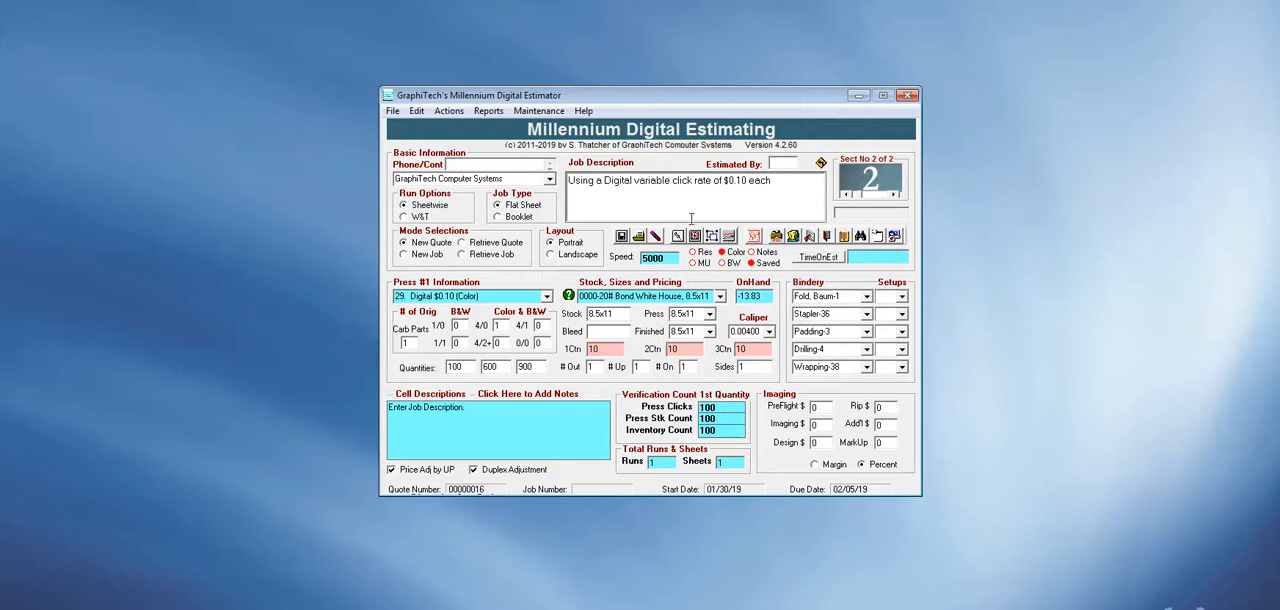
{"action": "left_click_drag", "start_coordinate": [714, 180], "coordinate": [798, 184]}
{"action": "key", "text": "Delete"}
Reselect the 0002-20# Bond White House, 8.5x11 stock for section 2 and price out the section.
{"action": "left_click", "coordinate": [720, 297]}
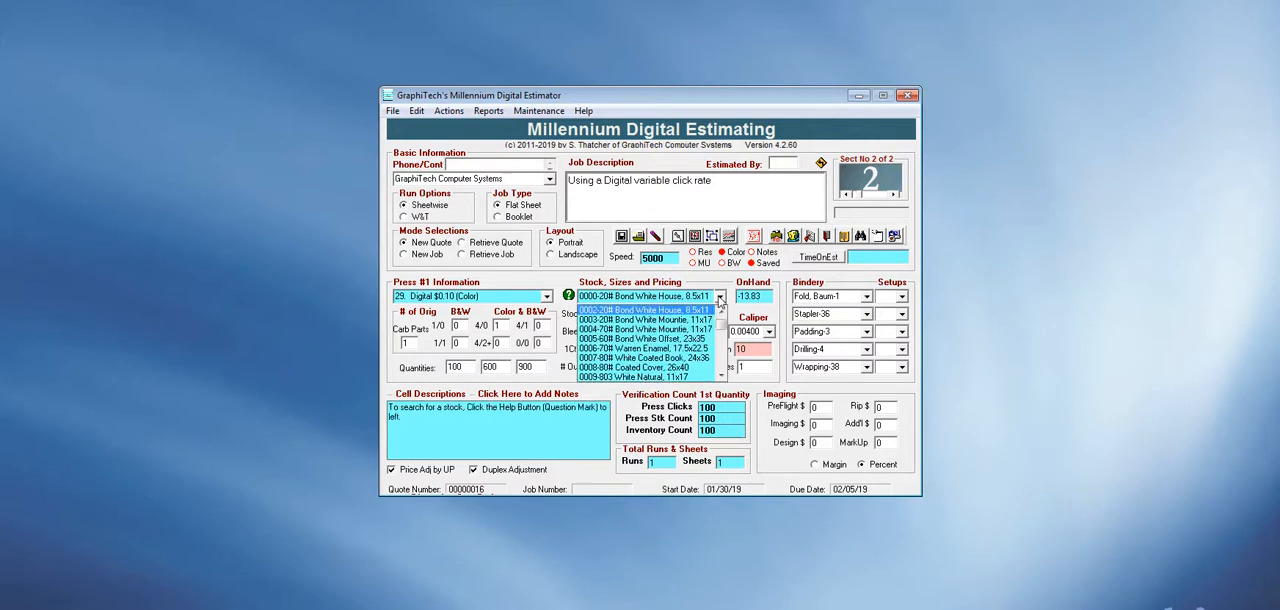
{"action": "left_click", "coordinate": [690, 311]}
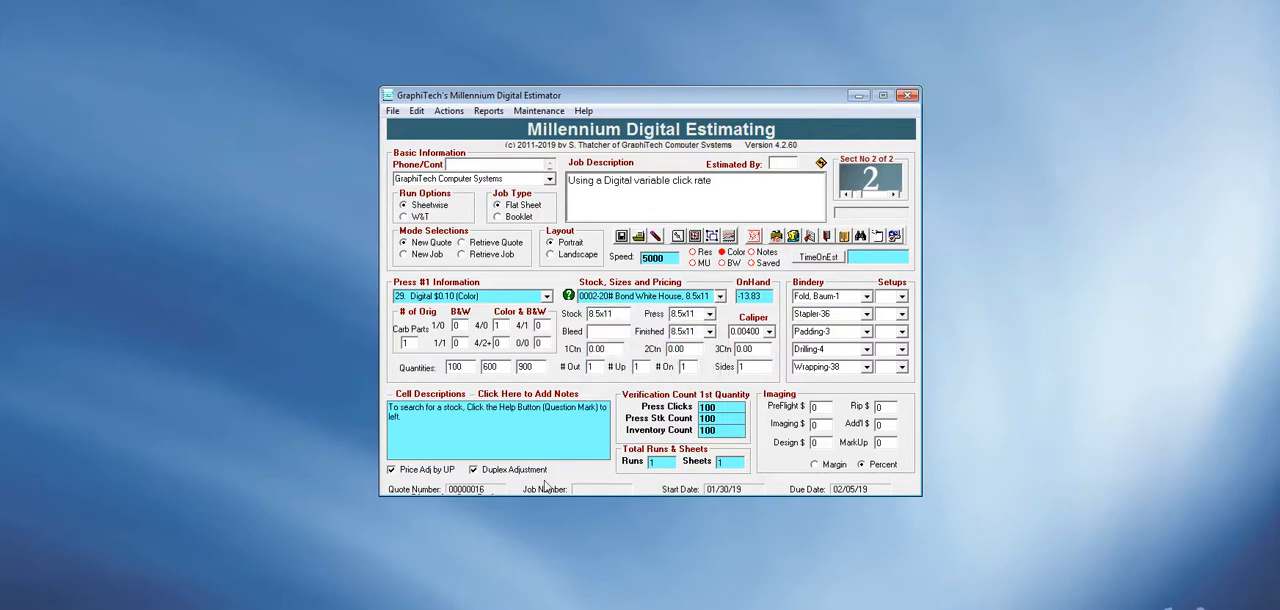
{"action": "left_click", "coordinate": [753, 238]}
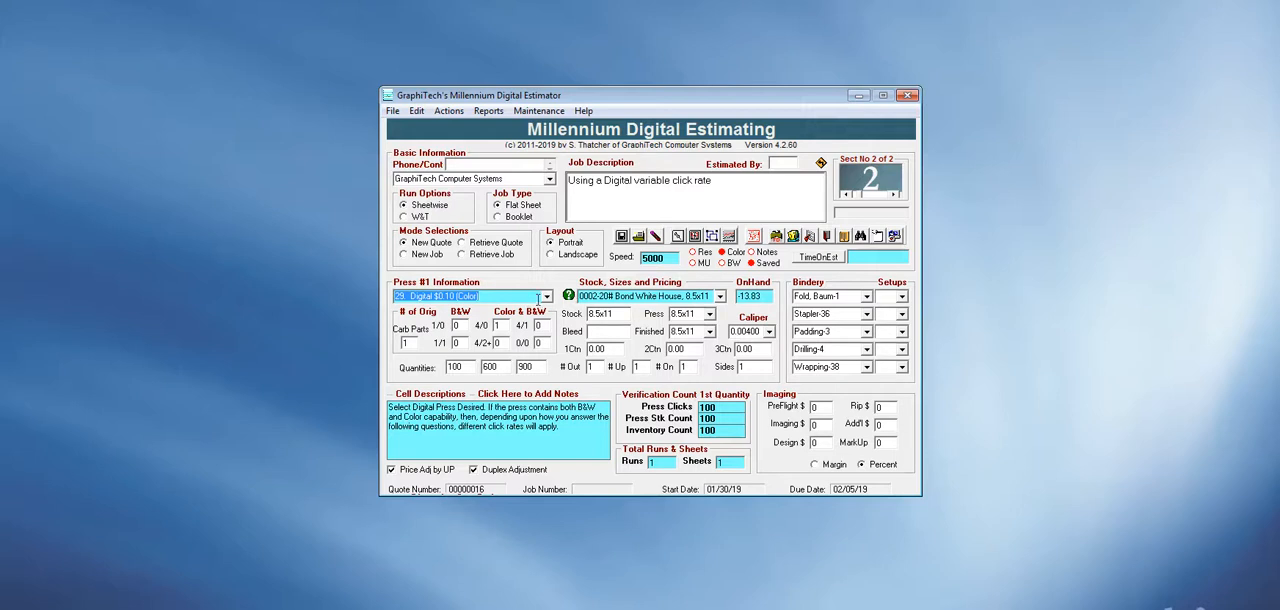
Switch section 2 to the press 30. Digital Var $ (Color) and price it out.
{"action": "left_click", "coordinate": [547, 297]}
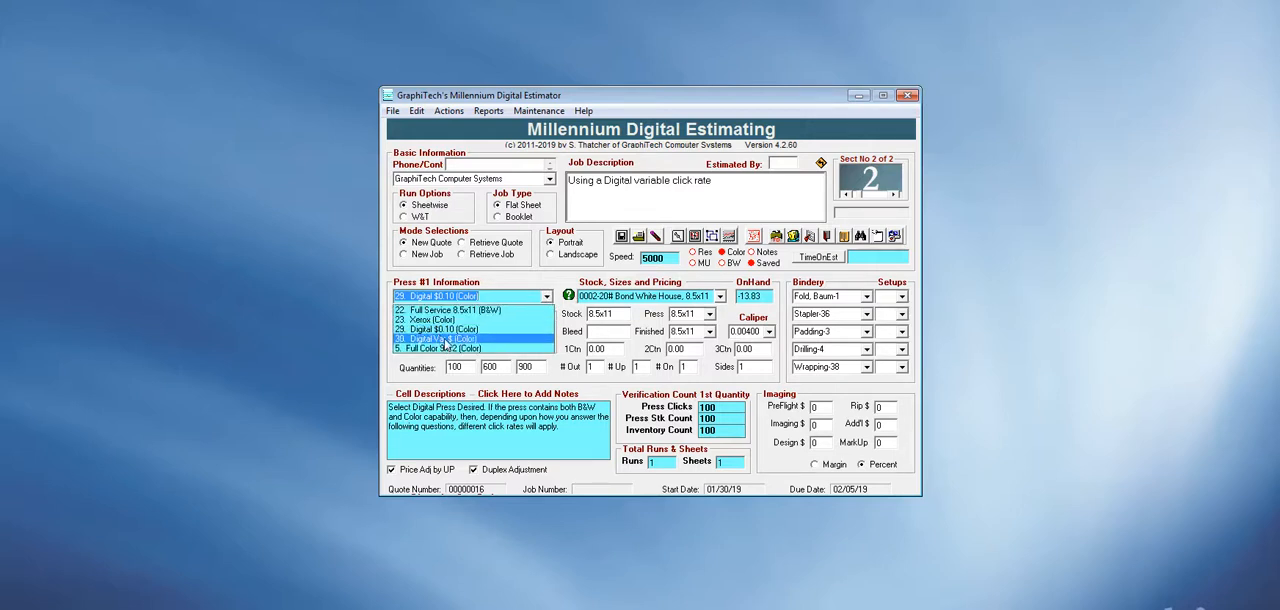
{"action": "left_click", "coordinate": [446, 339]}
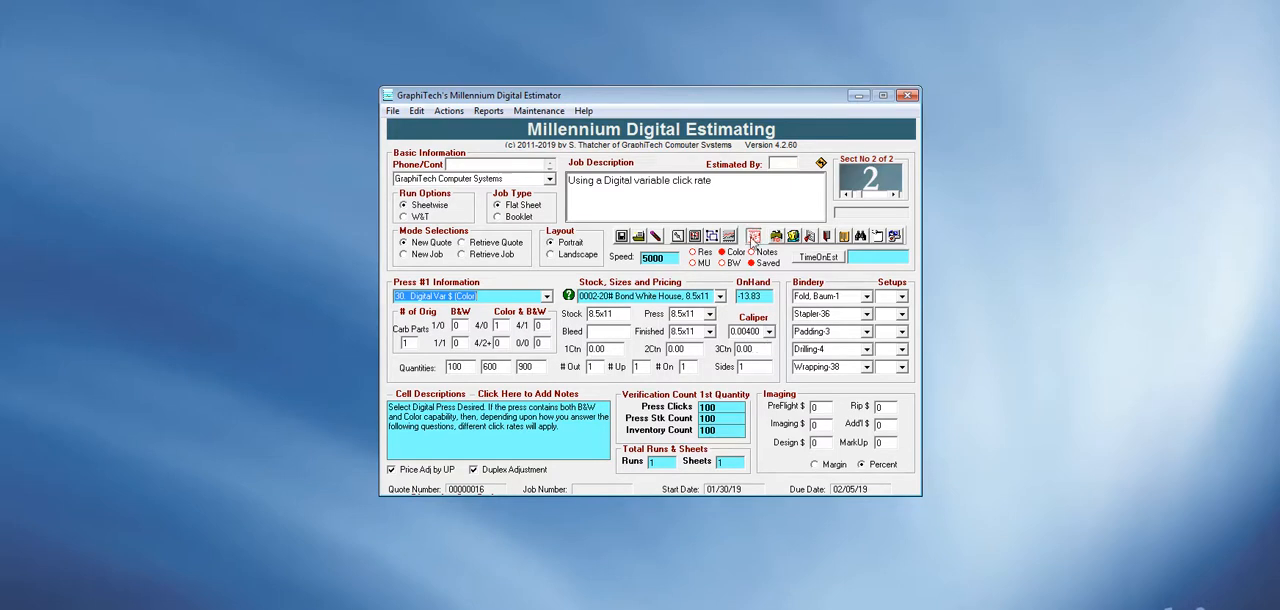
{"action": "left_click", "coordinate": [753, 236]}
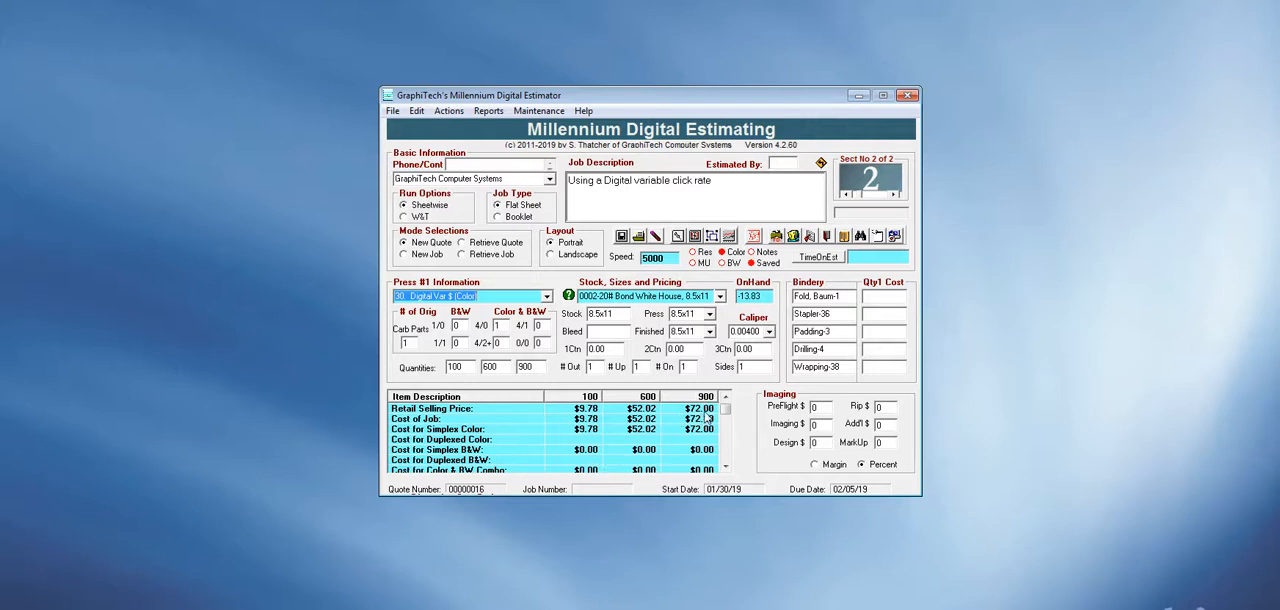
Load the Digital Var $ (Color) press in the Digital Press Matrix, compare its click rates with the quoted prices and close it.
{"action": "left_click", "coordinate": [538, 110]}
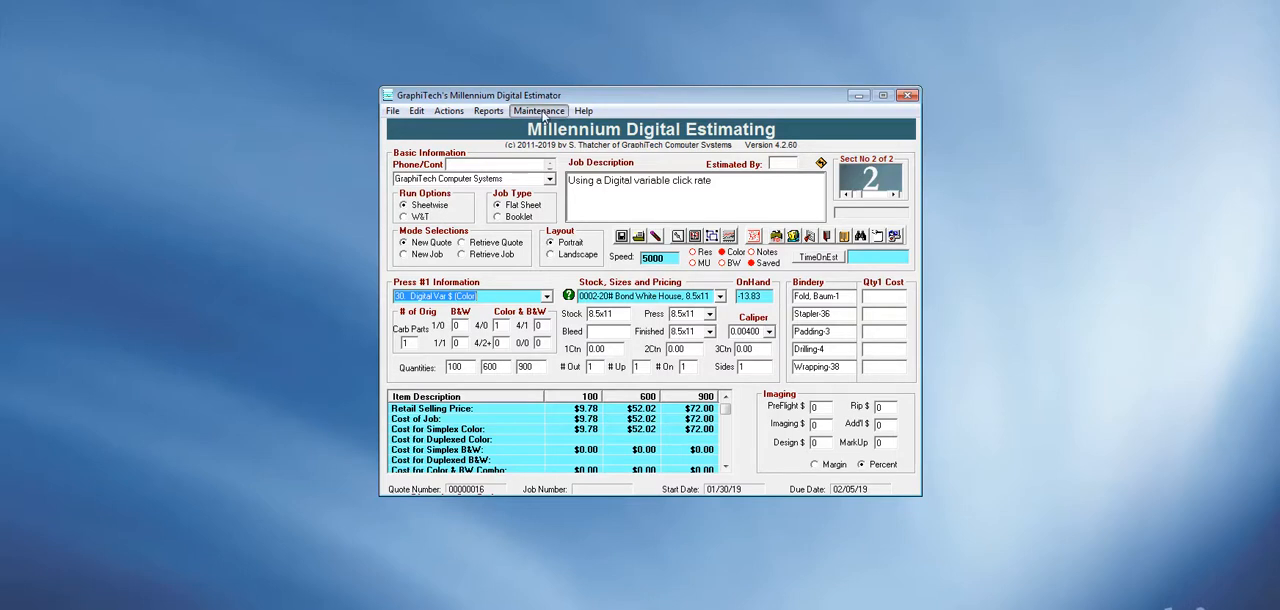
{"action": "left_click", "coordinate": [545, 126]}
{"action": "left_click", "coordinate": [640, 231]}
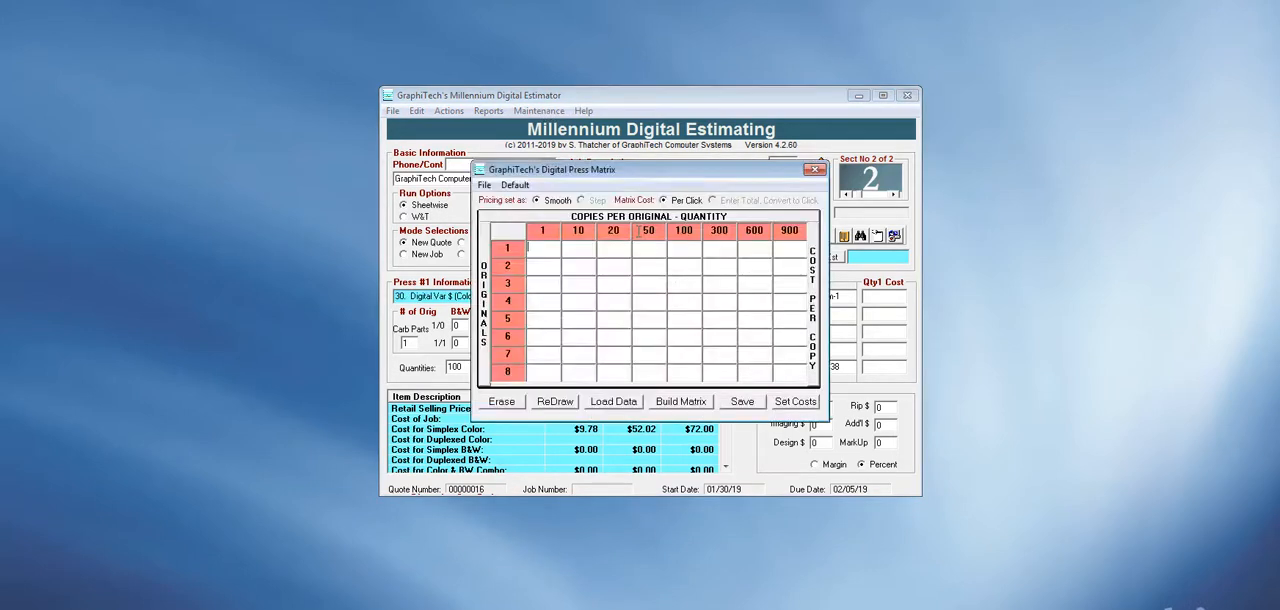
{"action": "left_click", "coordinate": [614, 404]}
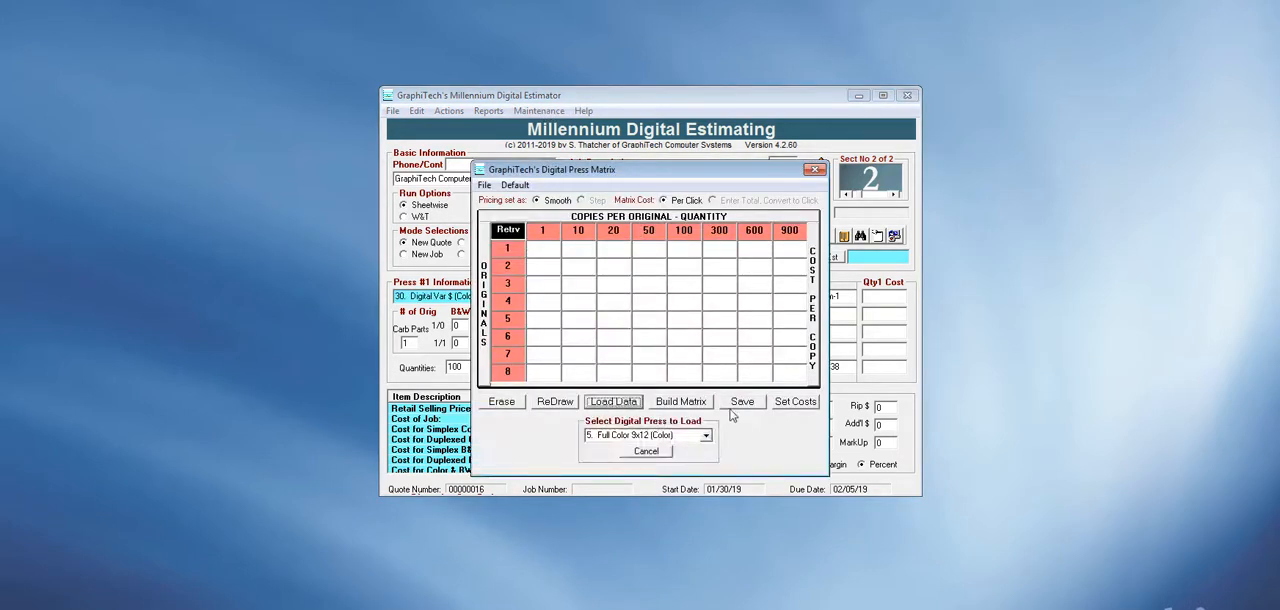
{"action": "left_click", "coordinate": [706, 437]}
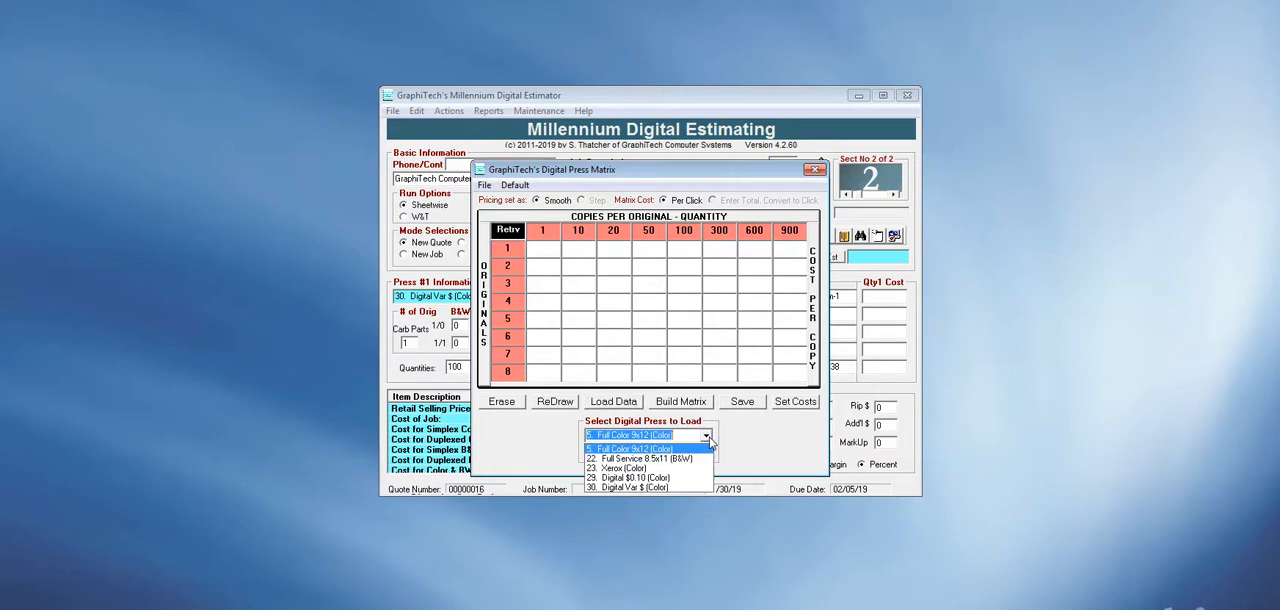
{"action": "left_click", "coordinate": [646, 488]}
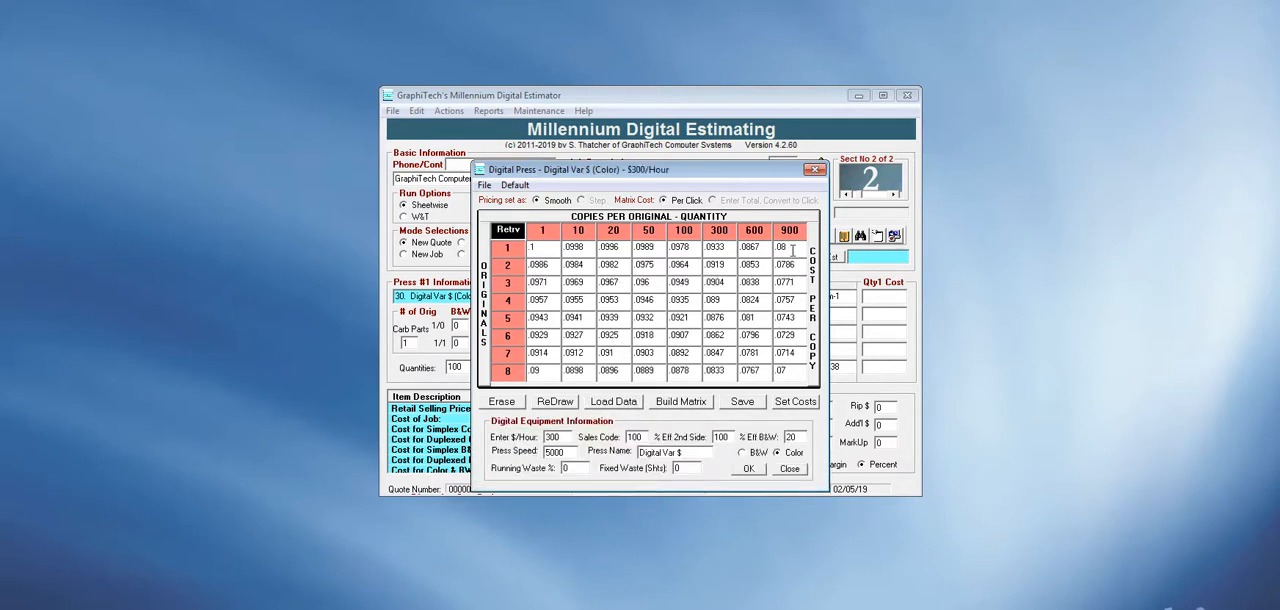
{"action": "left_click_drag", "start_coordinate": [729, 170], "coordinate": [1154, 115]}
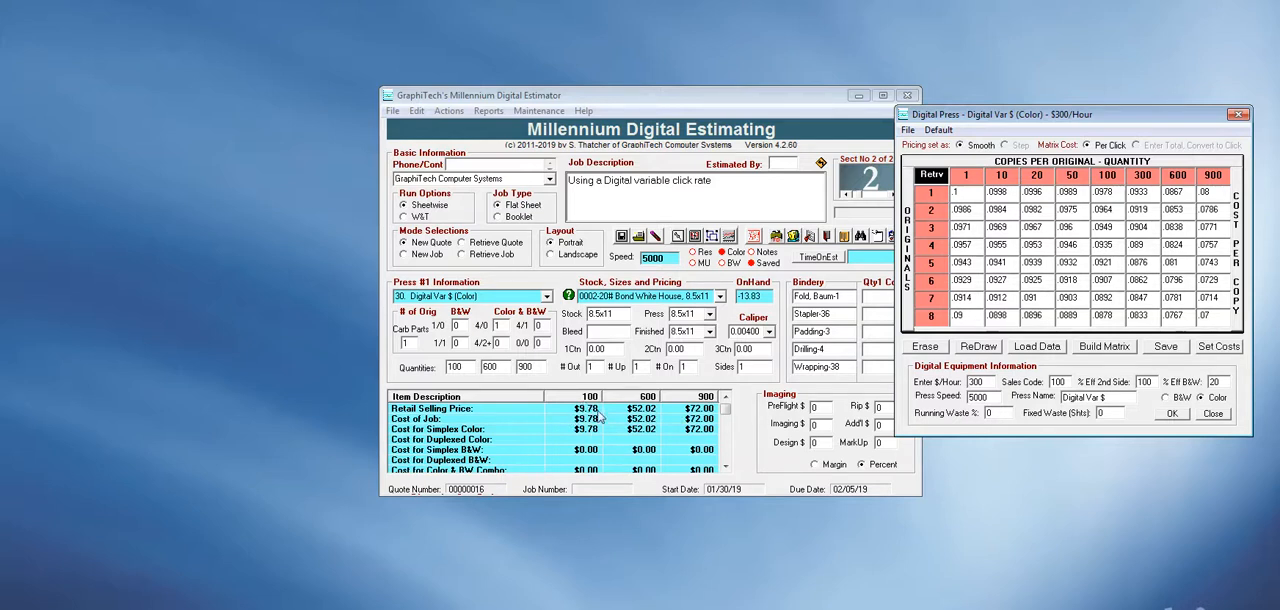
{"action": "left_click", "coordinate": [1238, 117]}
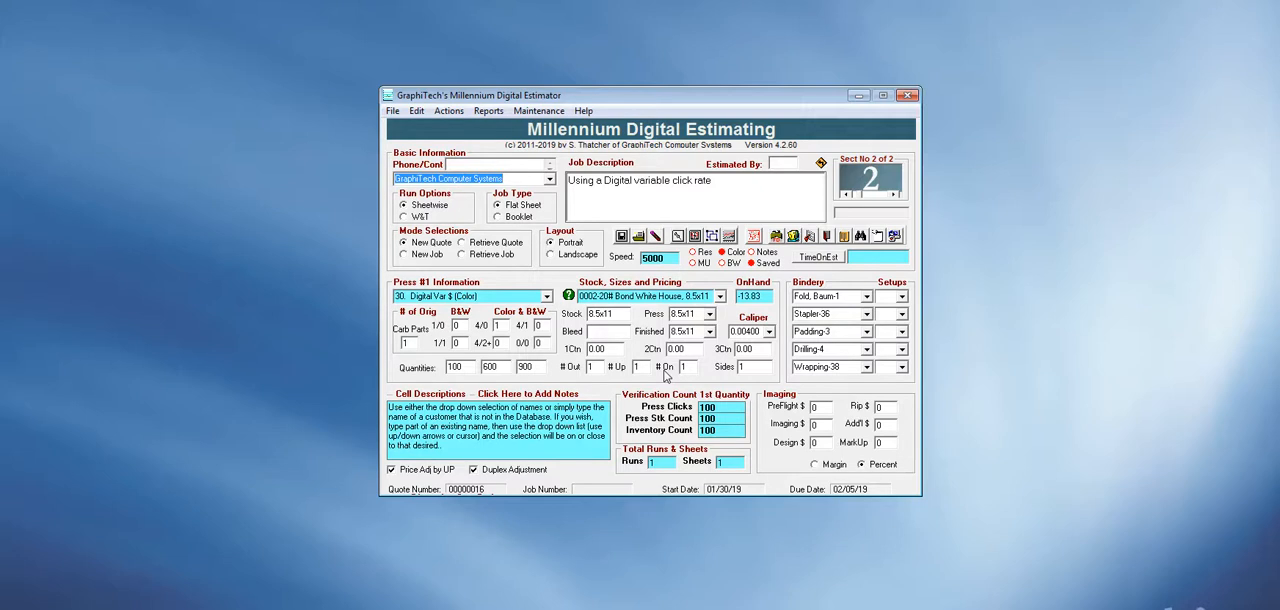
Return to the existing section 1 of the quote and price it out.
{"action": "left_click", "coordinate": [846, 195]}
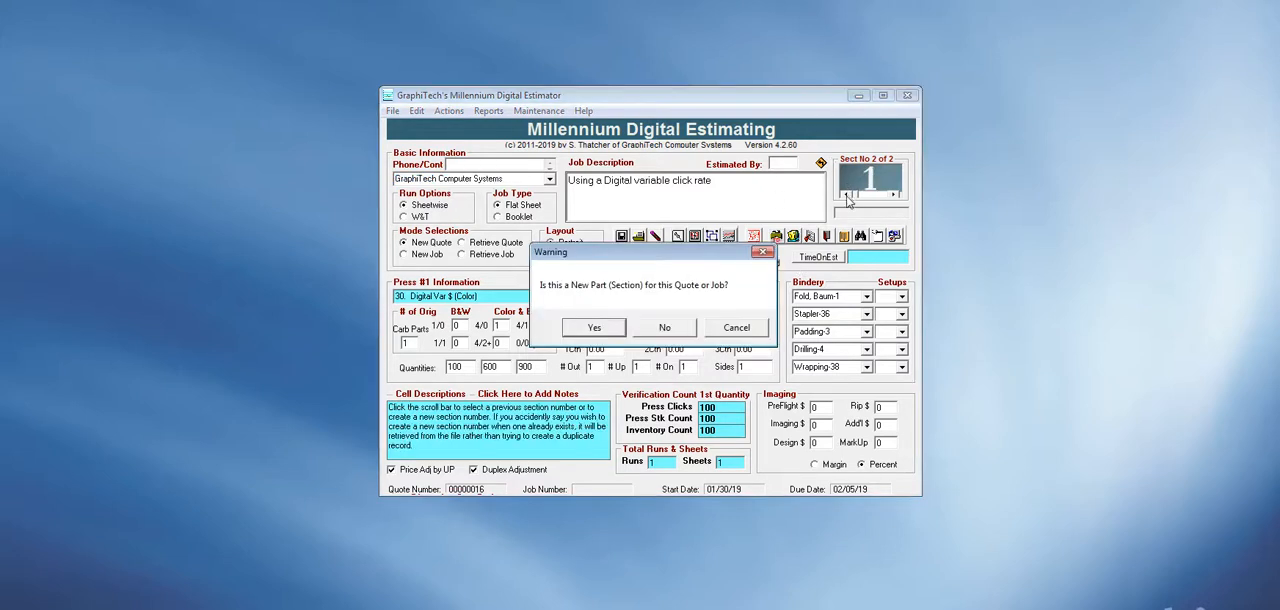
{"action": "left_click", "coordinate": [666, 327]}
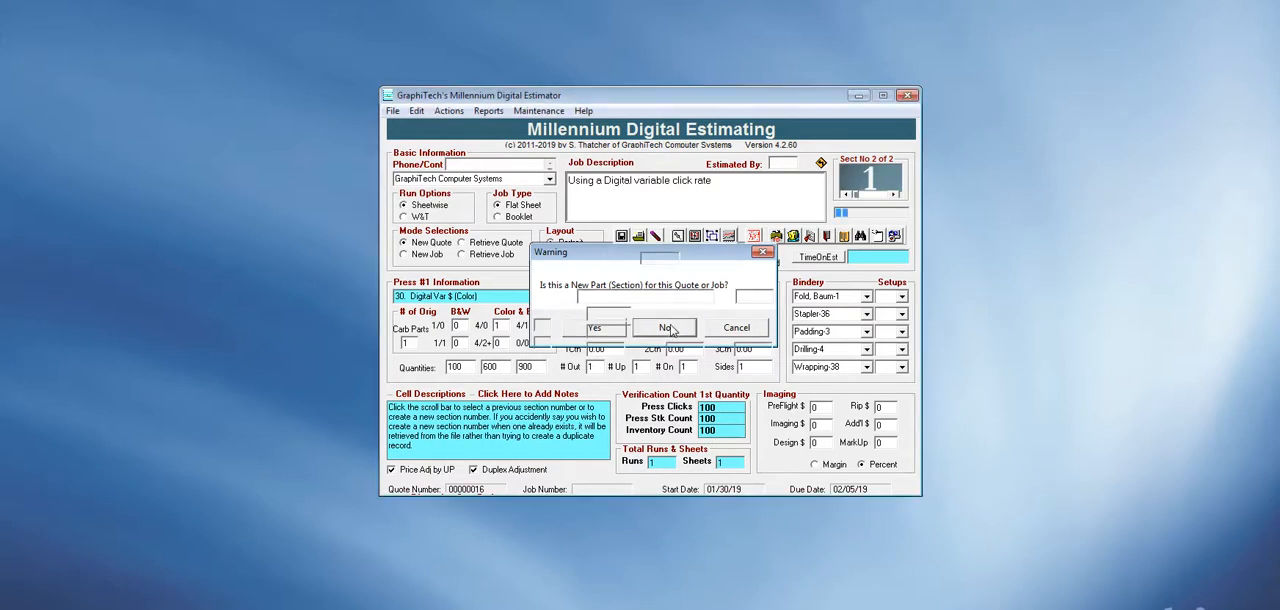
{"action": "left_click", "coordinate": [776, 237]}
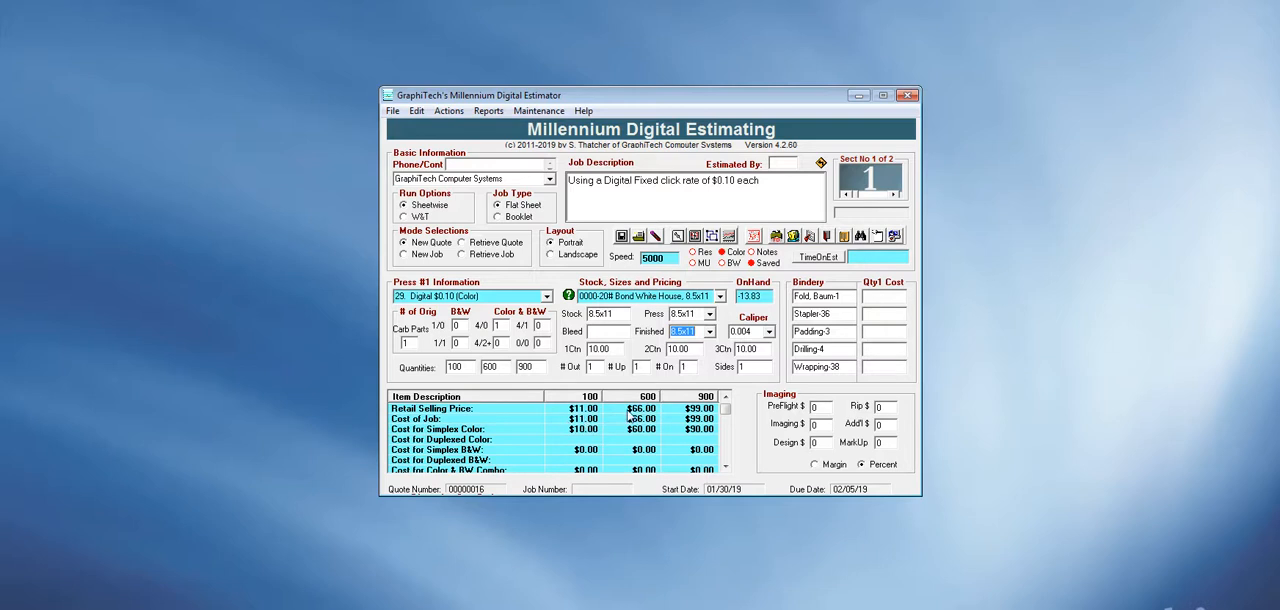
Clear section 1's manual carton price by reselecting the 0002-20# Bond White House, 8.5x11 stock, and reprice the section.
{"action": "left_click", "coordinate": [616, 348]}
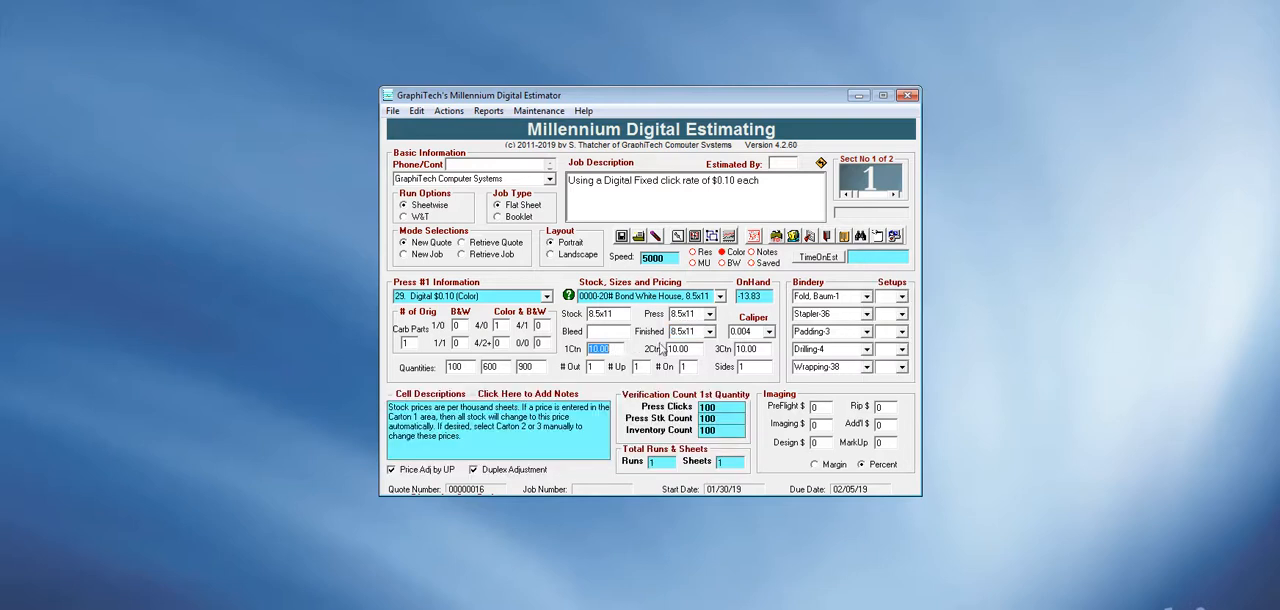
{"action": "left_click", "coordinate": [720, 297]}
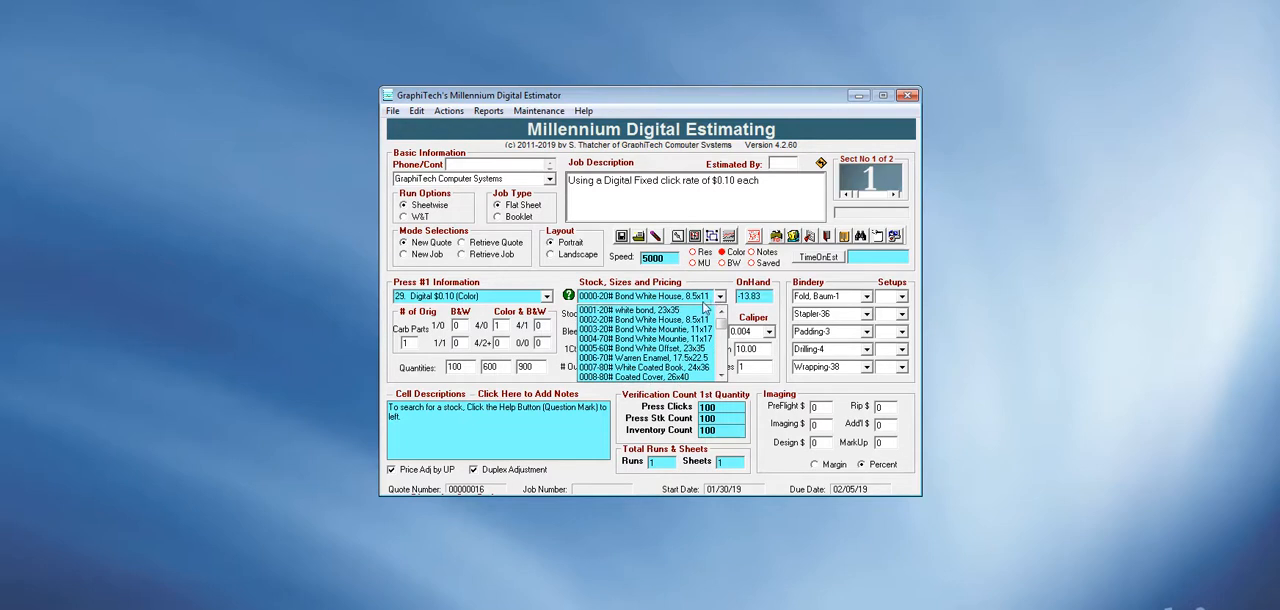
{"action": "left_click", "coordinate": [672, 319]}
{"action": "left_click", "coordinate": [756, 236]}
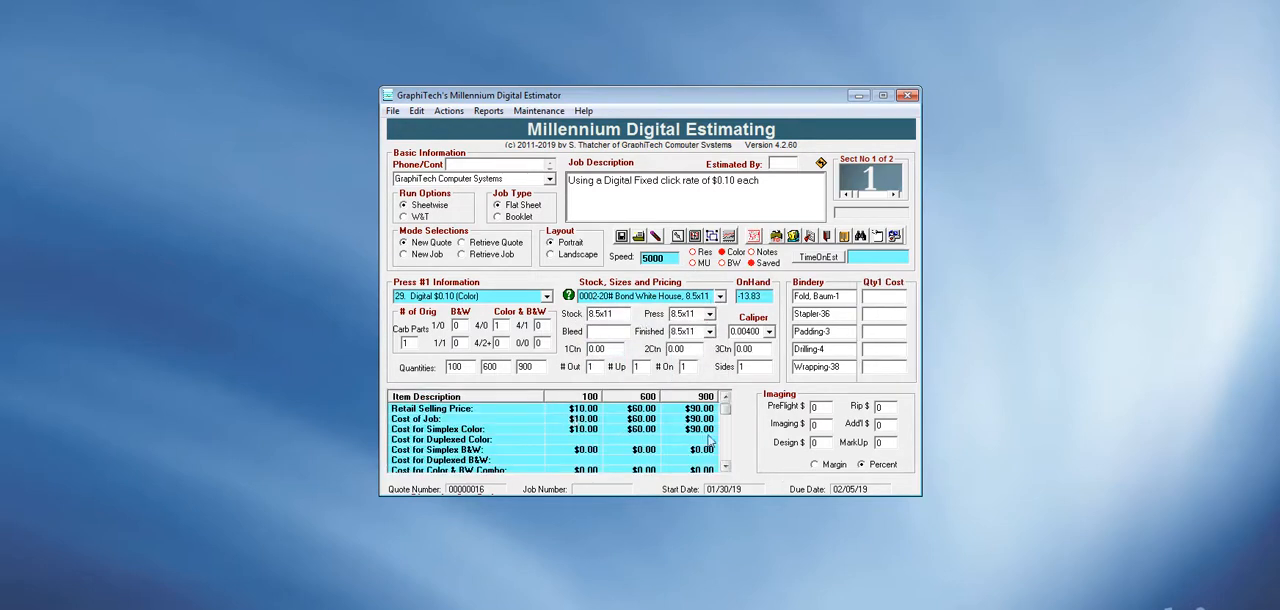
Reprice the existing section 2 and open the multi-part price listing for both sections.
{"action": "left_click", "coordinate": [894, 194]}
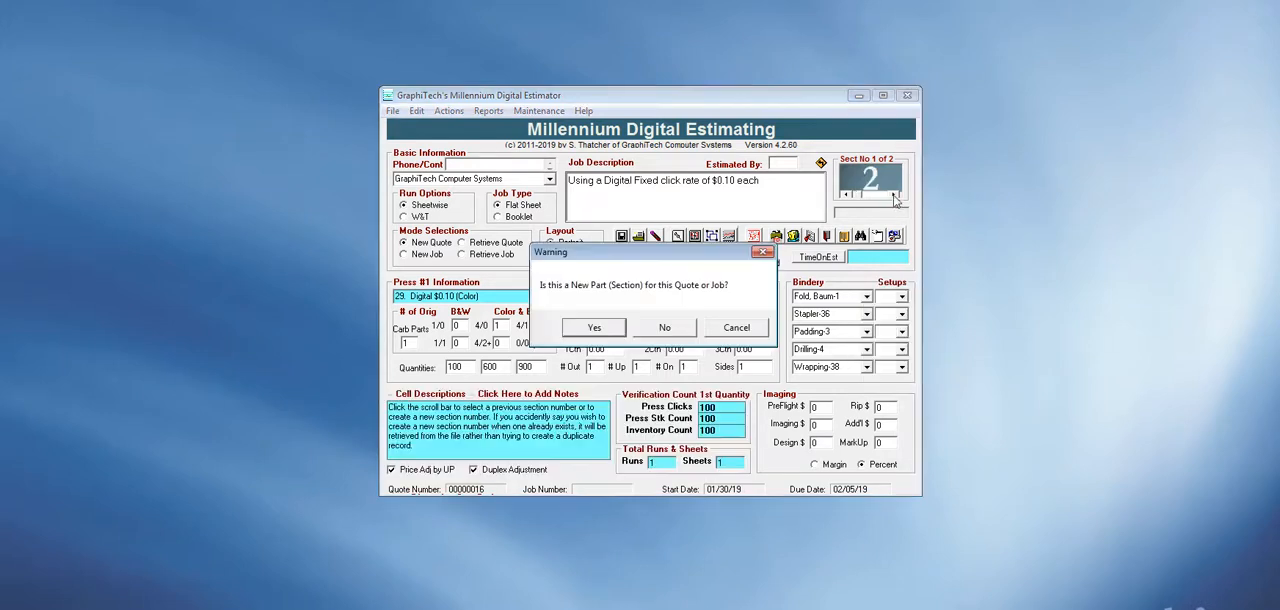
{"action": "left_click", "coordinate": [663, 329]}
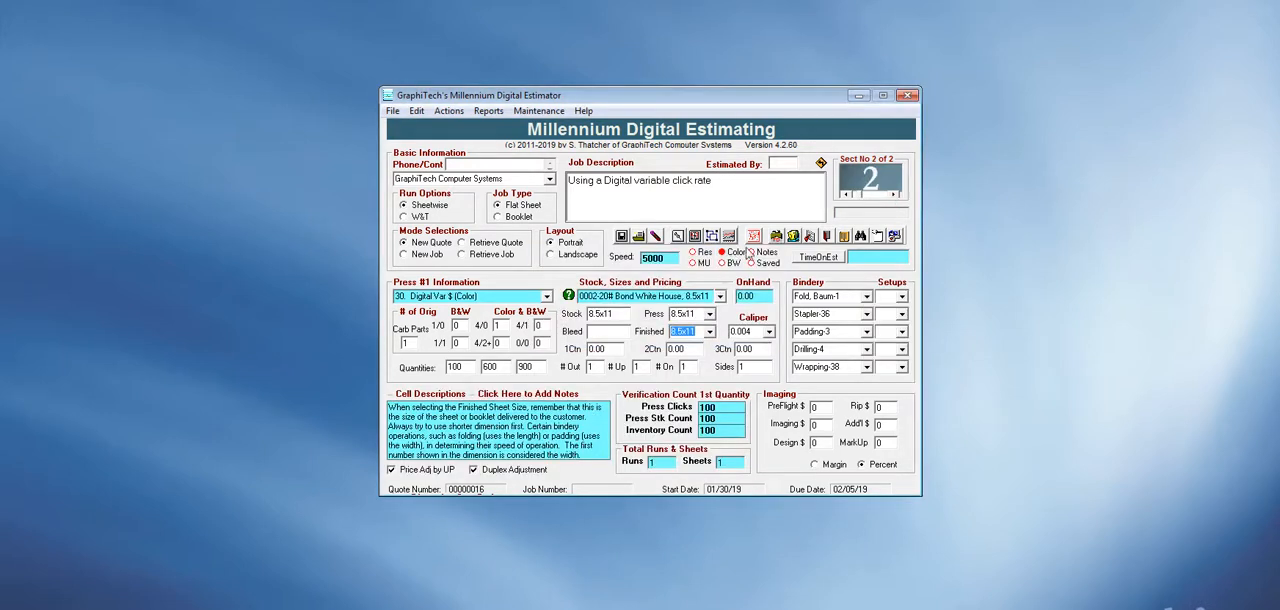
{"action": "left_click", "coordinate": [755, 237]}
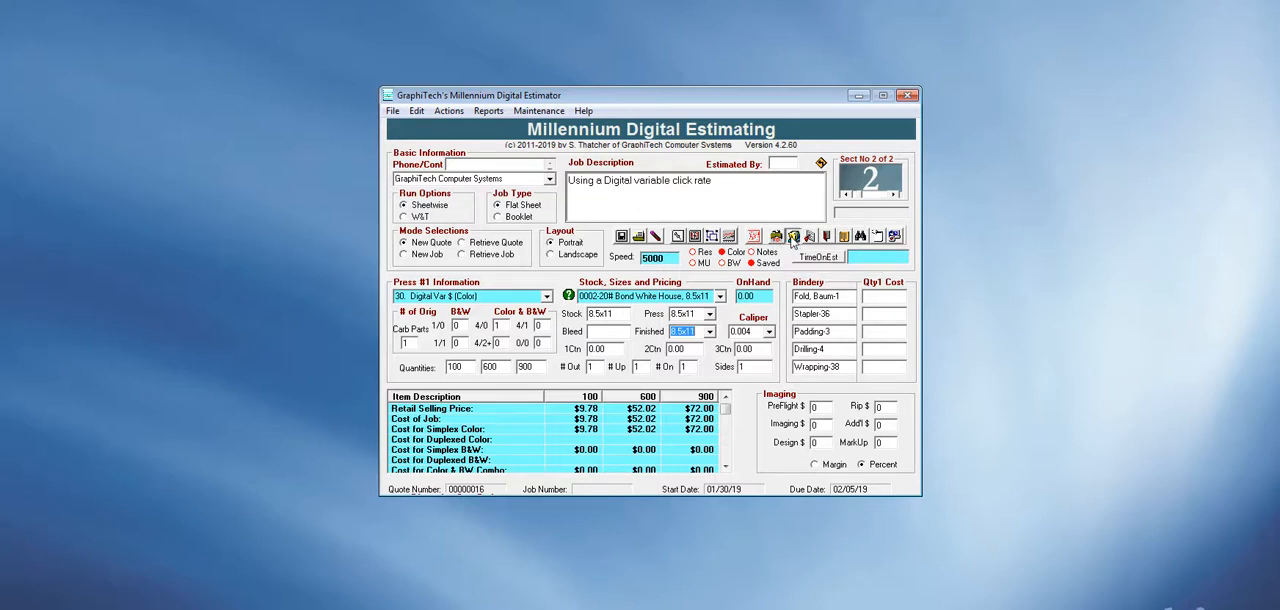
{"action": "left_click", "coordinate": [793, 238]}
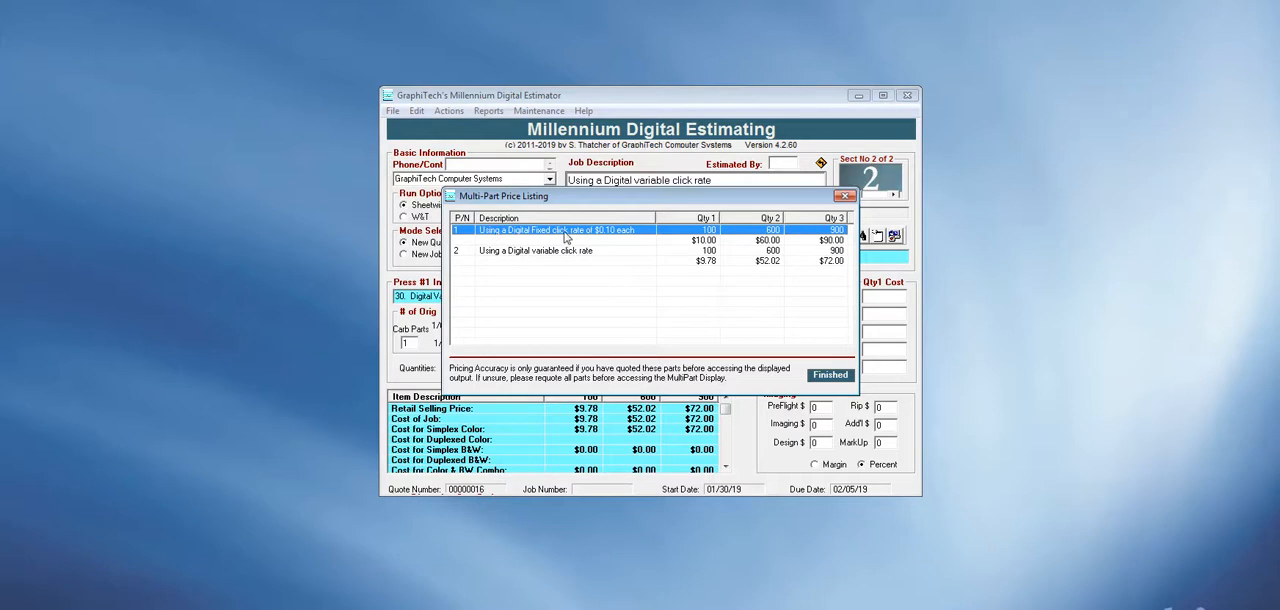